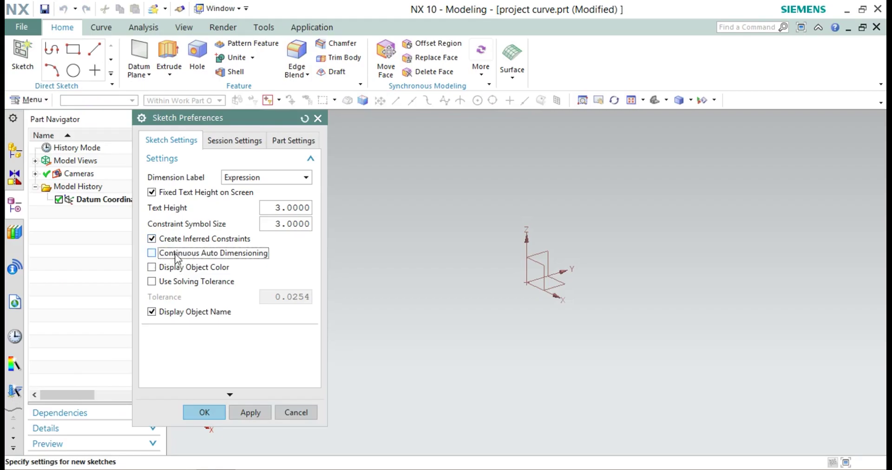
Step: Accept the sketch preferences and start a new sketch in the task environment on the XZ datum plane
{"action": "left_click", "coordinate": [203, 412]}
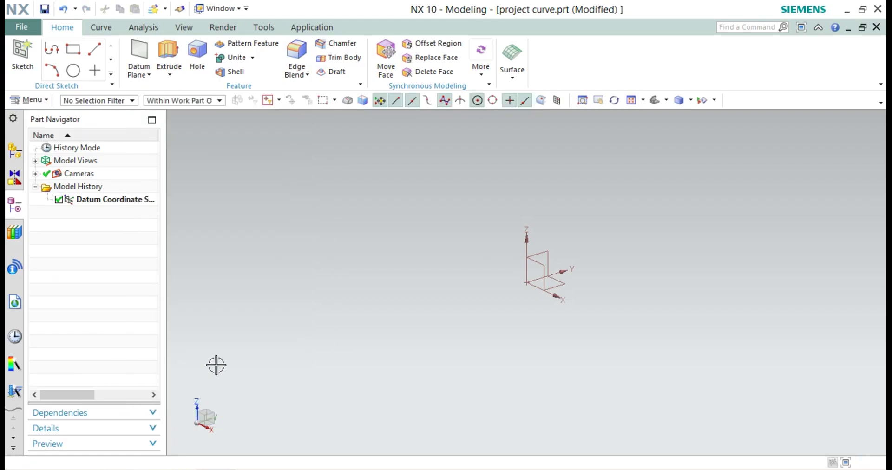
{"action": "left_click", "coordinate": [43, 100]}
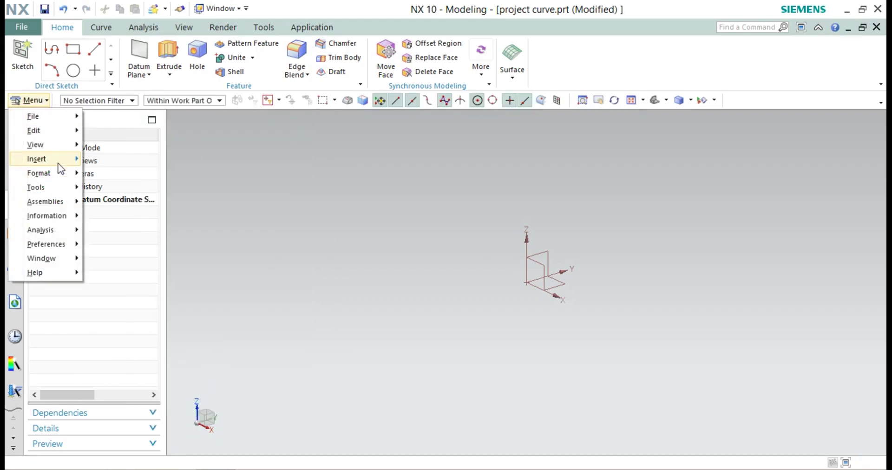
{"action": "mouse_move", "coordinate": [58, 159]}
{"action": "left_click", "coordinate": [147, 55]}
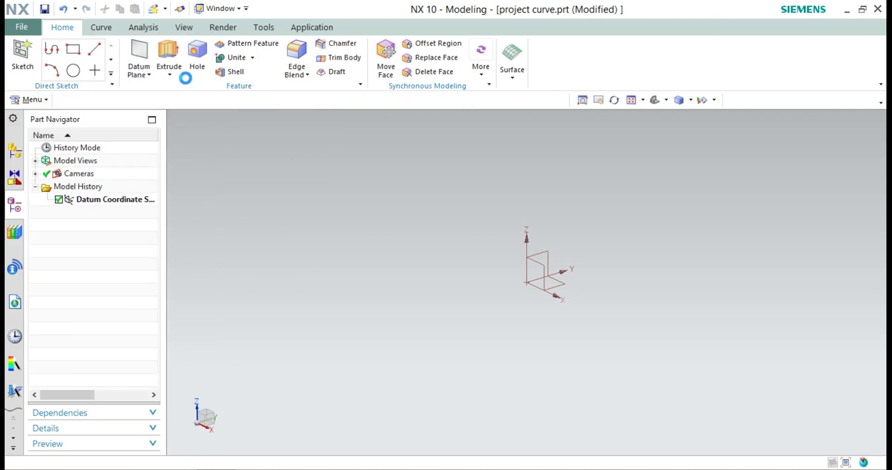
{"action": "left_click", "coordinate": [539, 265]}
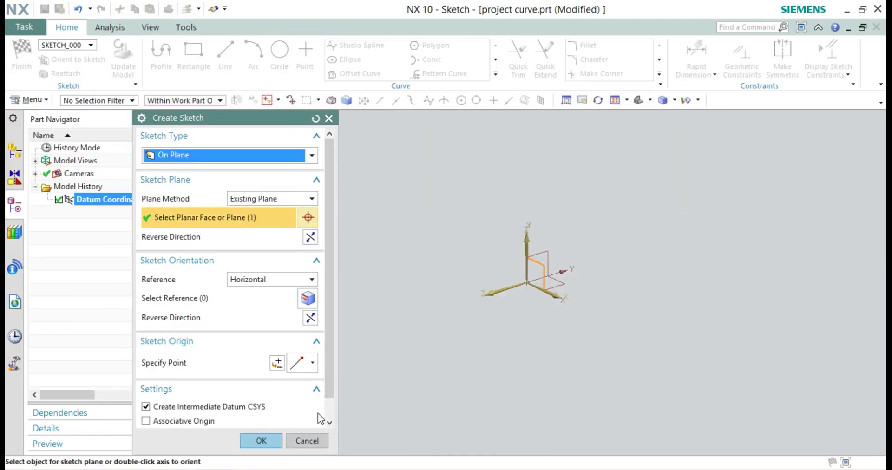
{"action": "left_click", "coordinate": [266, 441]}
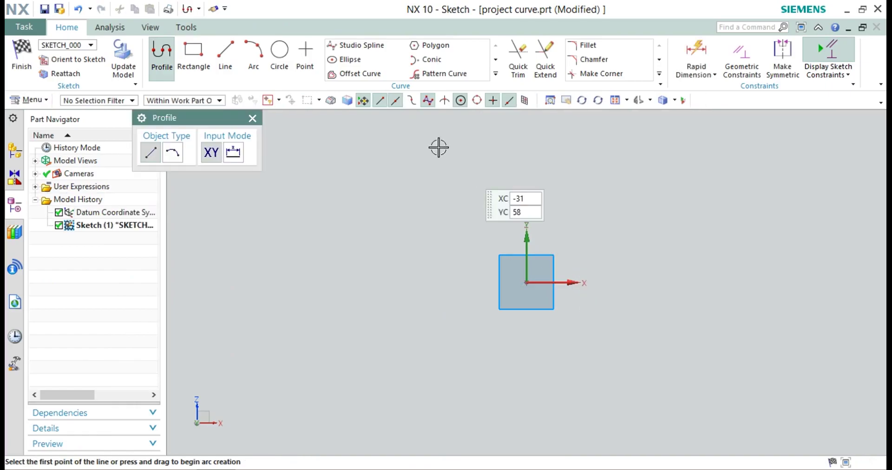
Step: Sketch a profile leftward from the origin: horizontal line about 44 mm, sloped line about 39 mm at 129°, horizontal line about 41 mm
{"action": "left_click", "coordinate": [526, 282]}
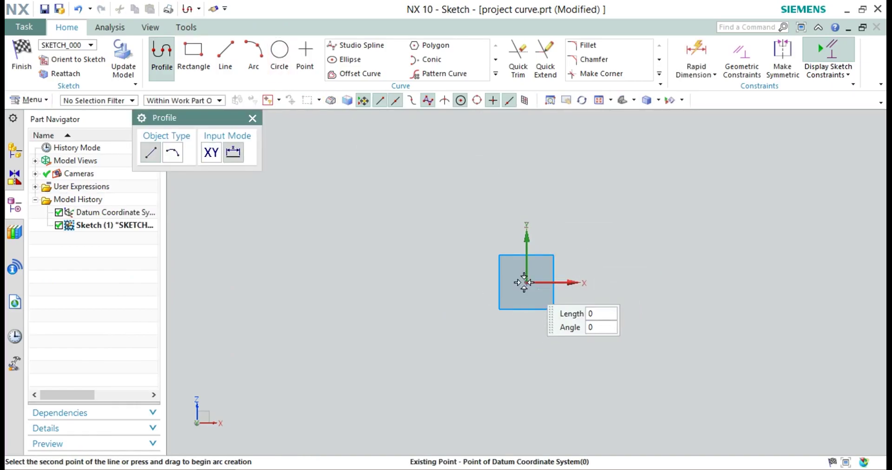
{"action": "left_click", "coordinate": [439, 282]}
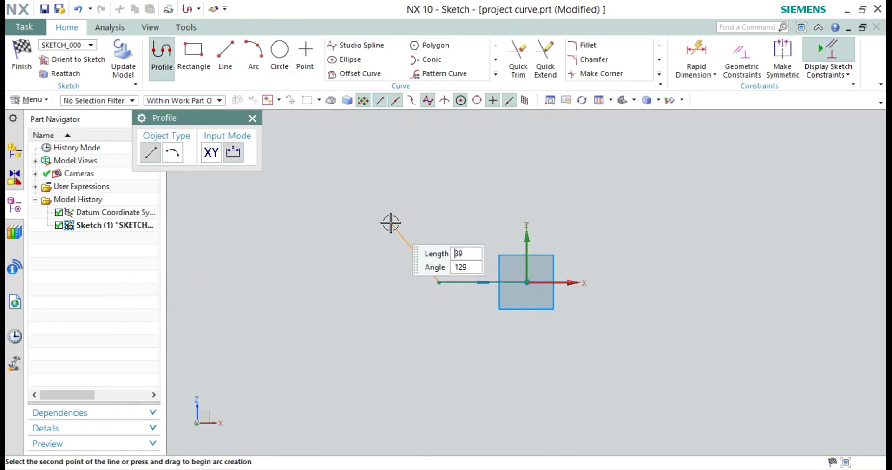
{"action": "left_click", "coordinate": [390, 222]}
{"action": "left_click", "coordinate": [308, 222]}
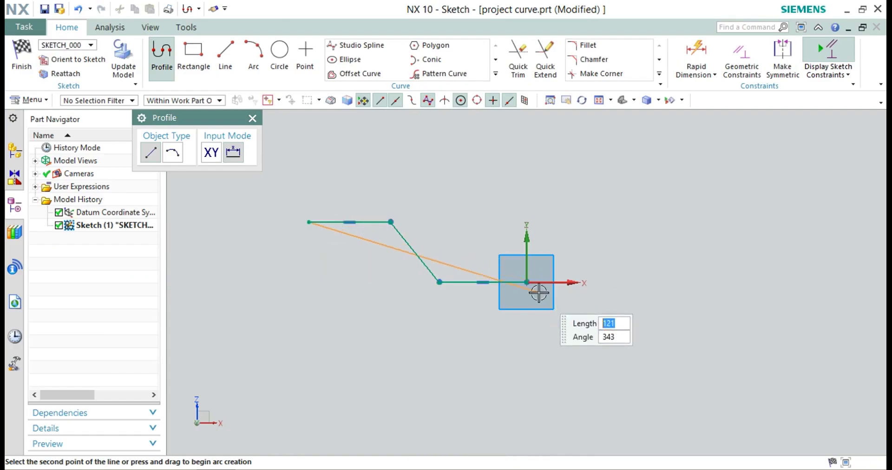
{"action": "middle_click", "coordinate": [527, 283]}
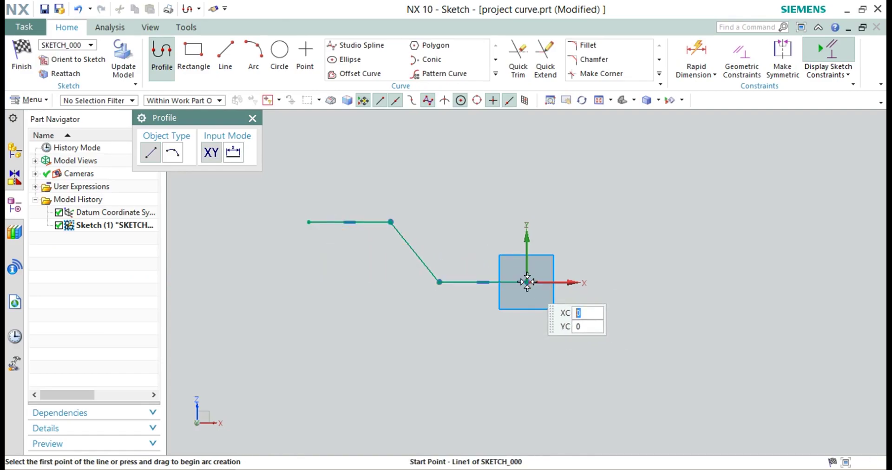
Step: Sketch a horizontal line about 60 mm long from the origin along the positive X axis
{"action": "left_click", "coordinate": [526, 282]}
{"action": "left_click", "coordinate": [645, 281]}
{"action": "middle_click", "coordinate": [646, 279]}
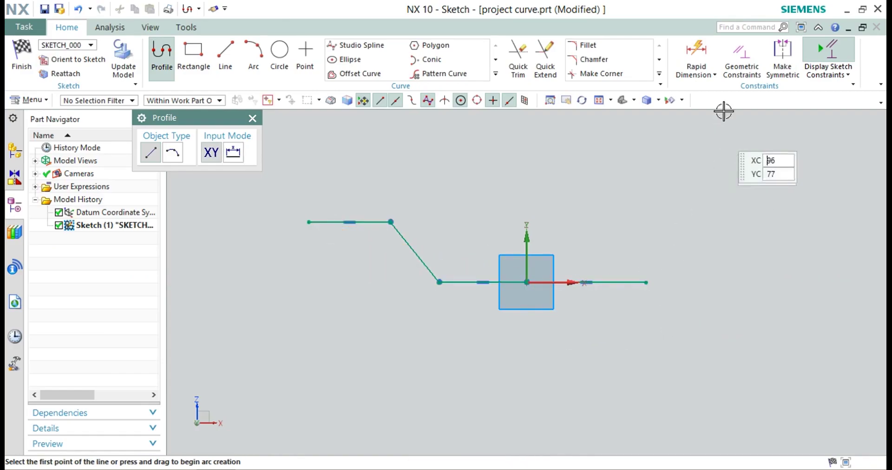
{"action": "middle_click", "coordinate": [704, 55]}
Step: Dimension the horizontal line on the origin's positive X side at 60 mm and the one on its negative side at 50 mm
{"action": "left_click", "coordinate": [697, 55]}
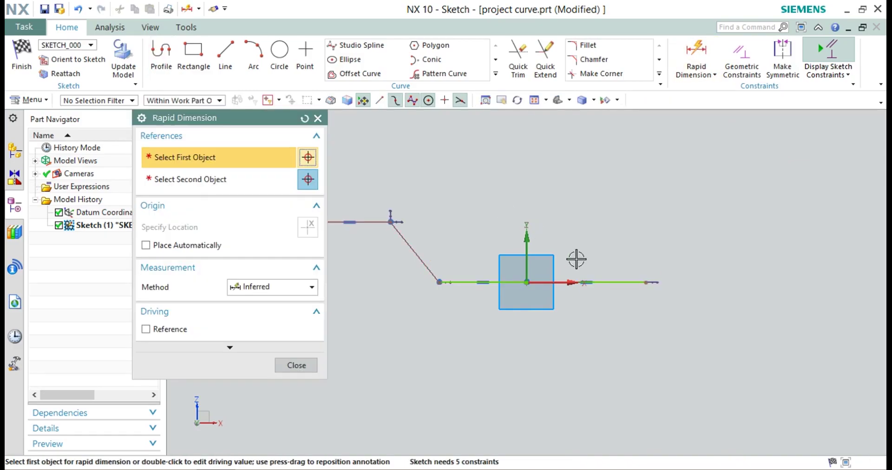
{"action": "left_click", "coordinate": [596, 281]}
{"action": "left_click", "coordinate": [700, 213]}
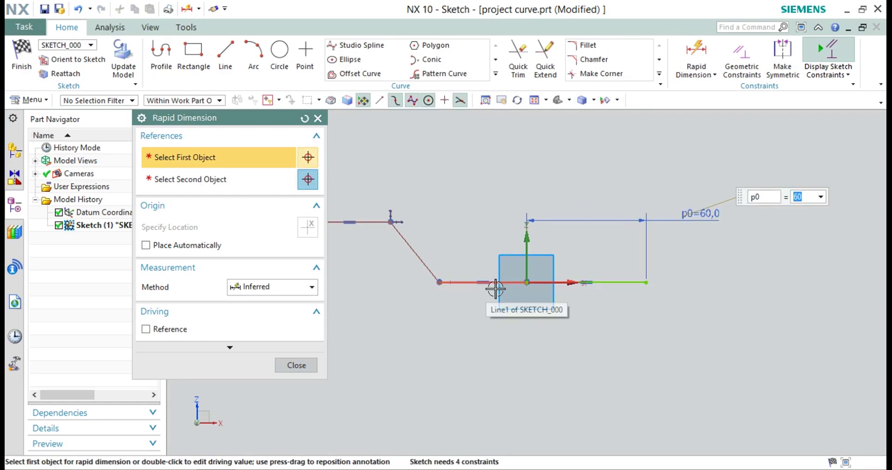
{"action": "left_click", "coordinate": [494, 281]}
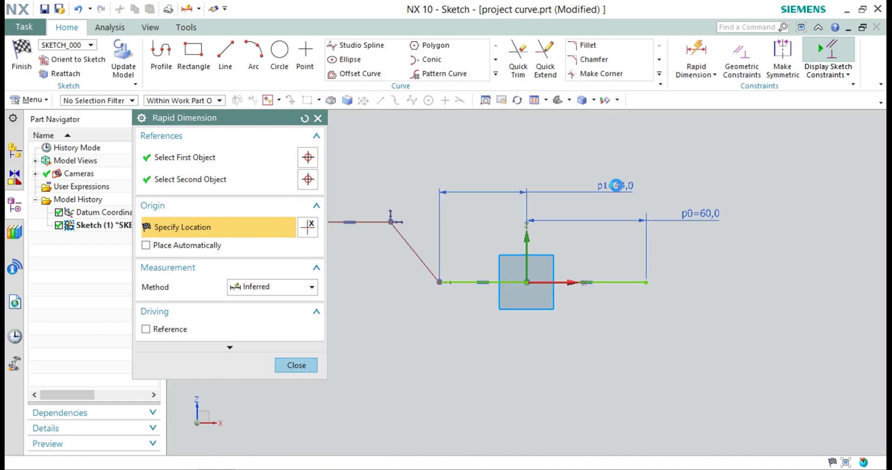
{"action": "left_click", "coordinate": [616, 185]}
{"action": "type", "text": "50"}
{"action": "key", "text": "Return"}
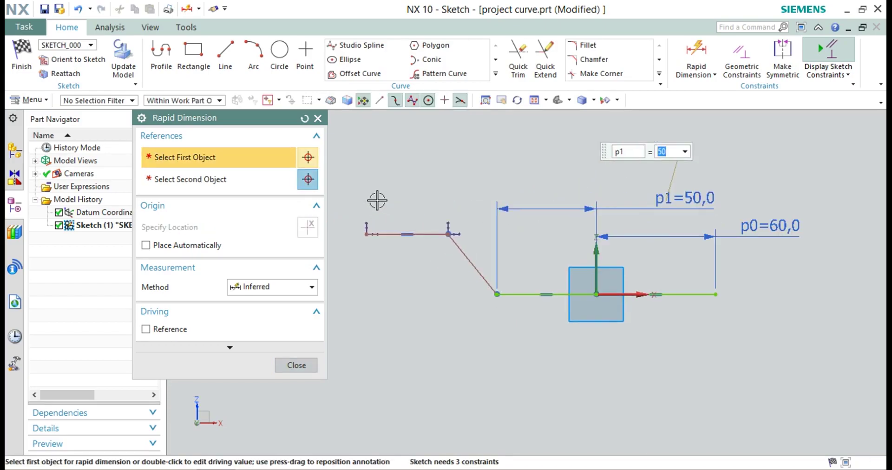
Step: Dimension the sloped line's horizontal span and the upper horizontal line's length at 40 mm each
{"action": "left_click", "coordinate": [471, 273]}
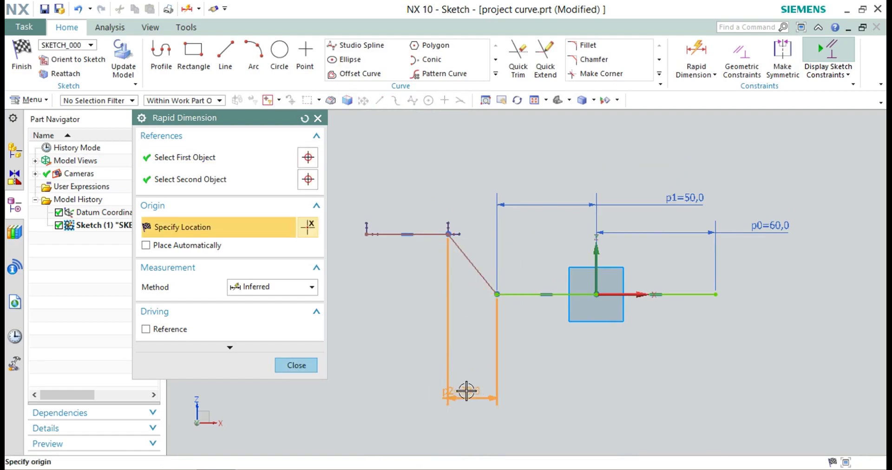
{"action": "left_click", "coordinate": [469, 392]}
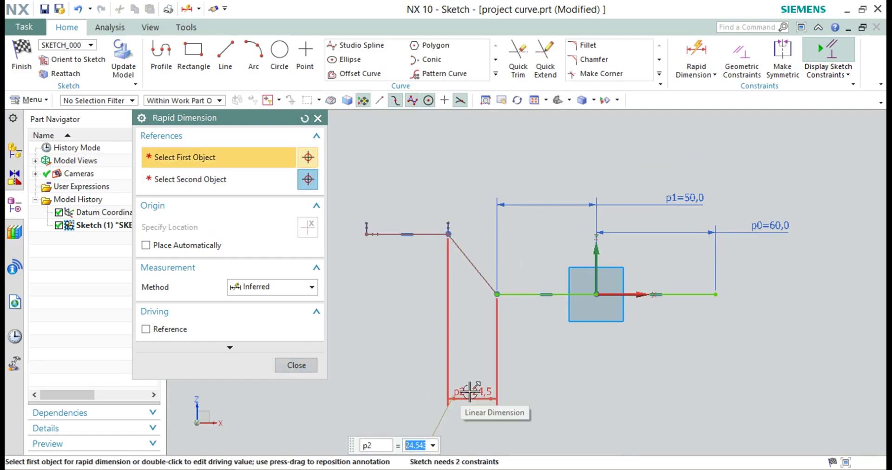
{"action": "type", "text": "40"}
{"action": "key", "text": "Return"}
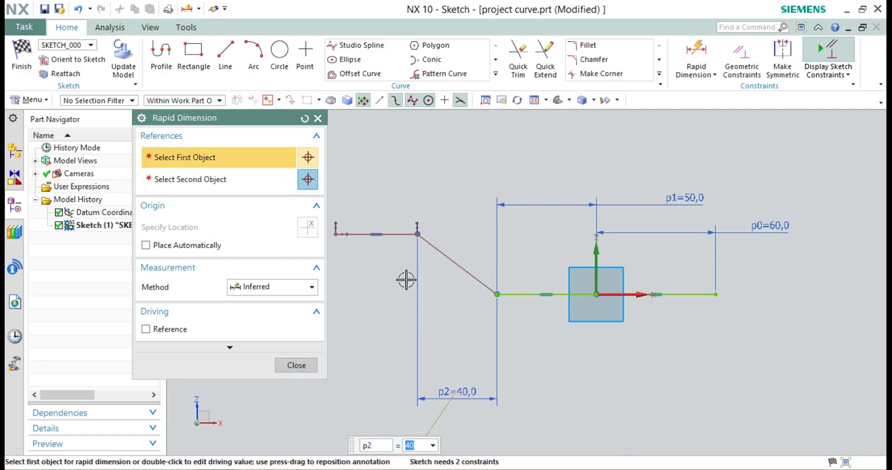
{"action": "left_click", "coordinate": [402, 236]}
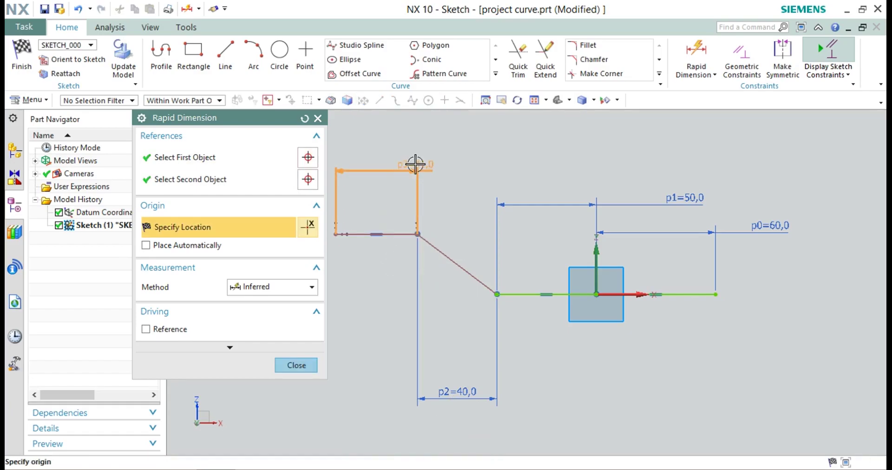
{"action": "left_click", "coordinate": [497, 179]}
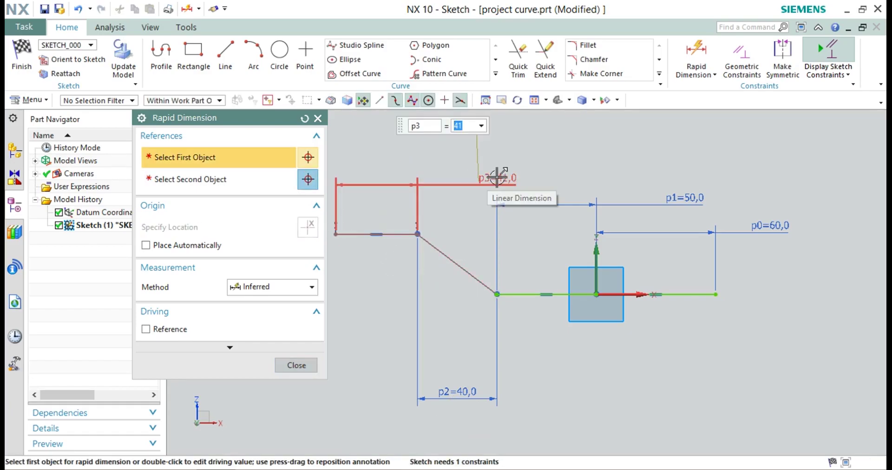
{"action": "type", "text": "40"}
{"action": "key", "text": "Return"}
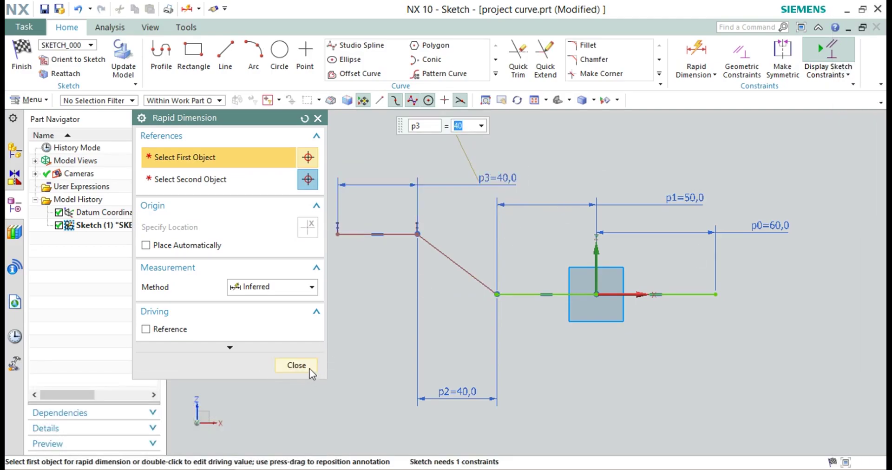
Step: Dimension the vertical distance between the upper and lower horizontal lines at 35 mm
{"action": "left_click", "coordinate": [402, 235]}
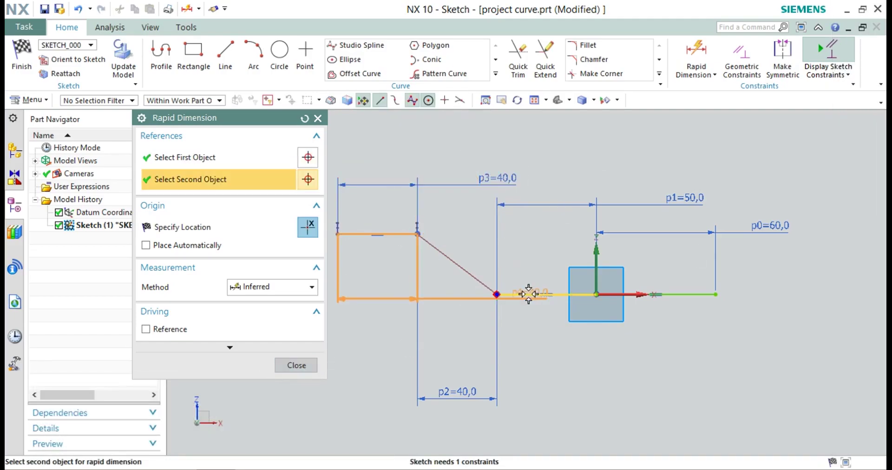
{"action": "left_click", "coordinate": [544, 296]}
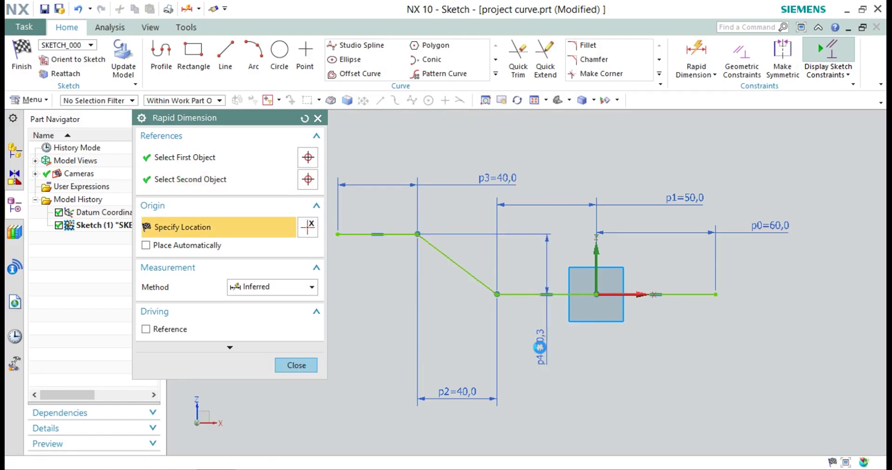
{"action": "left_click", "coordinate": [540, 347]}
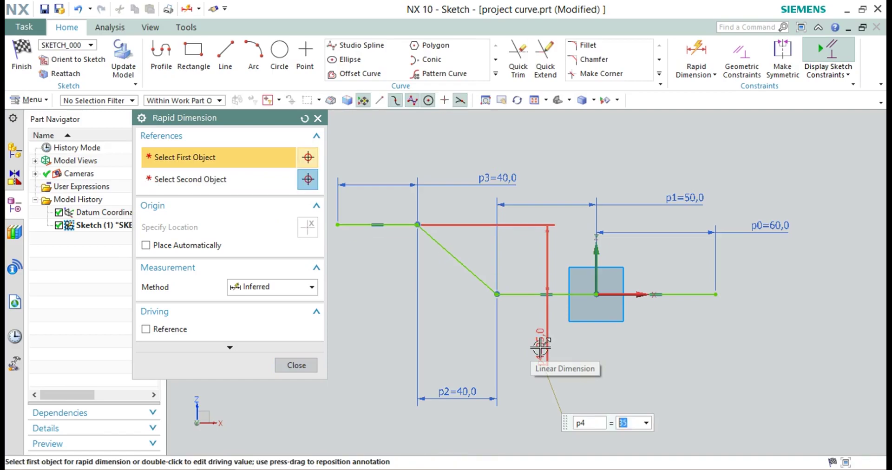
{"action": "key", "text": "Return"}
{"action": "left_click", "coordinate": [306, 364]}
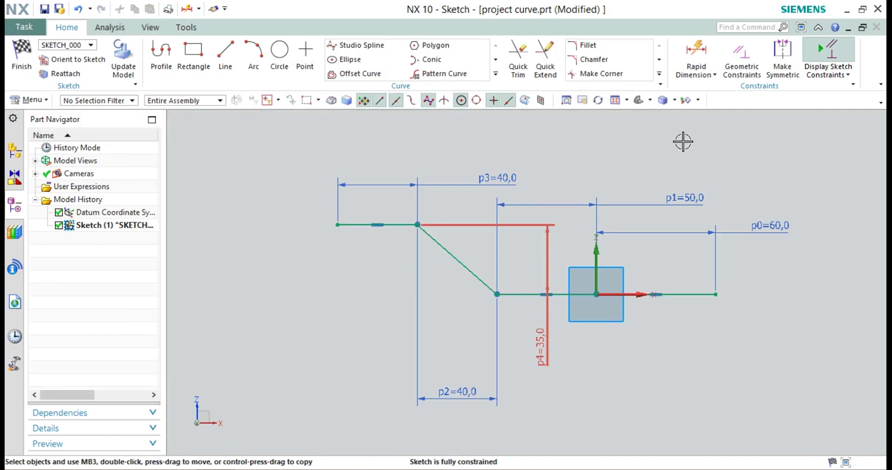
Step: Fillet the upper and lower corners of the sloped line, using a 50 mm radius at the lower corner
{"action": "left_click", "coordinate": [583, 45]}
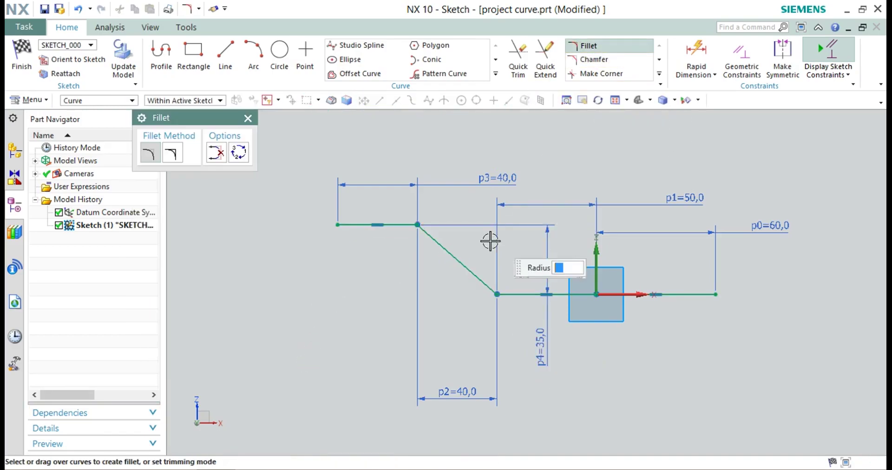
{"action": "left_click", "coordinate": [413, 230]}
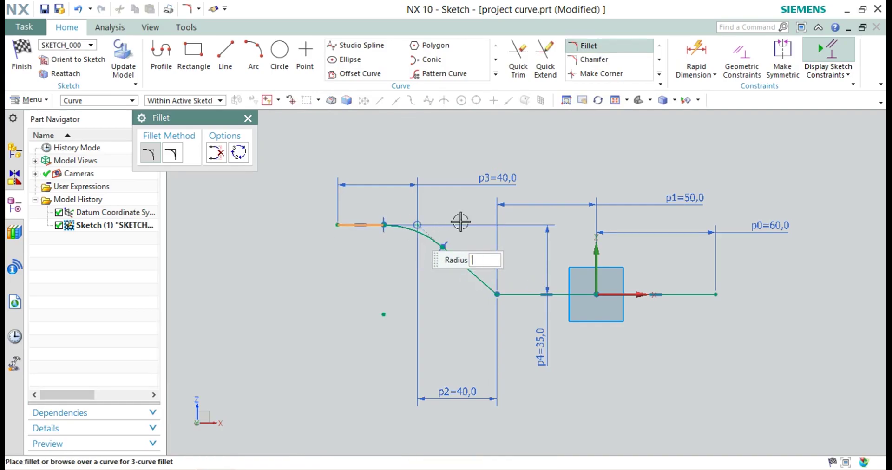
{"action": "type", "text": "50"}
{"action": "left_click", "coordinate": [501, 293]}
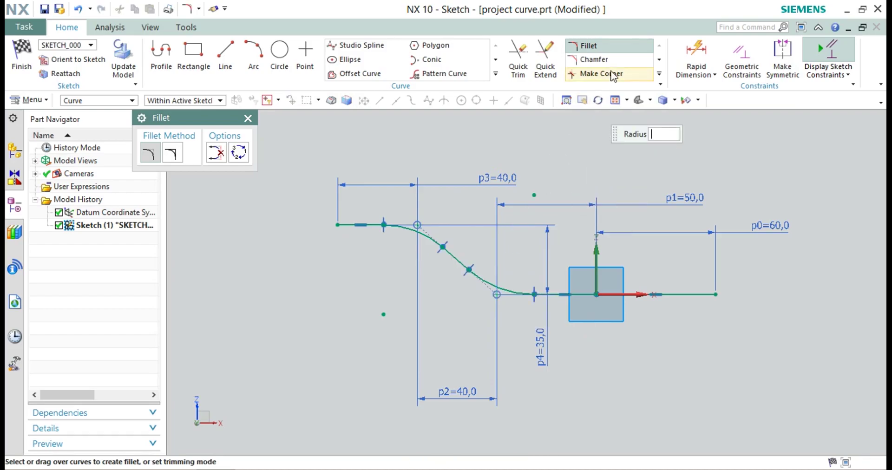
Step: Add a radial dimension to the upper fillet arc and set its radius to 35 mm
{"action": "left_click", "coordinate": [712, 75]}
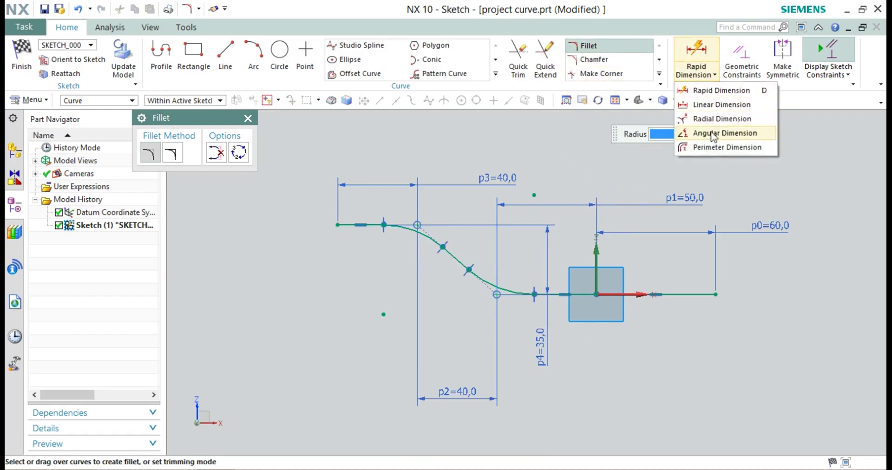
{"action": "left_click", "coordinate": [712, 119]}
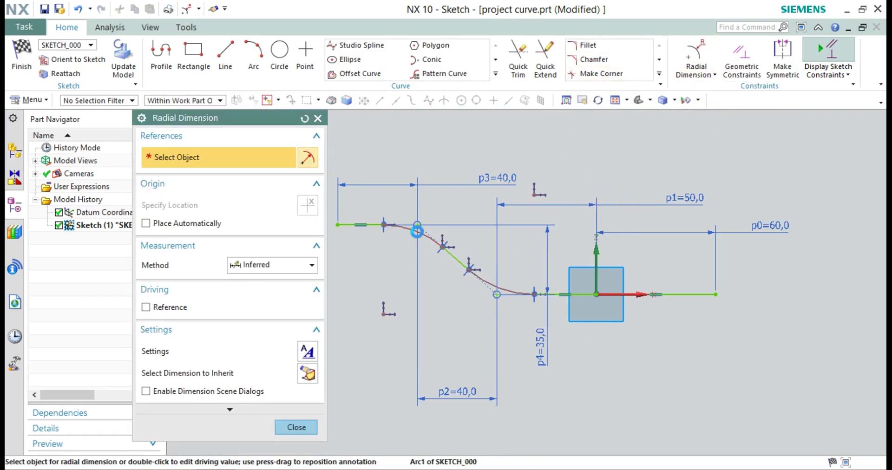
{"action": "left_click", "coordinate": [416, 231]}
{"action": "left_click", "coordinate": [439, 173]}
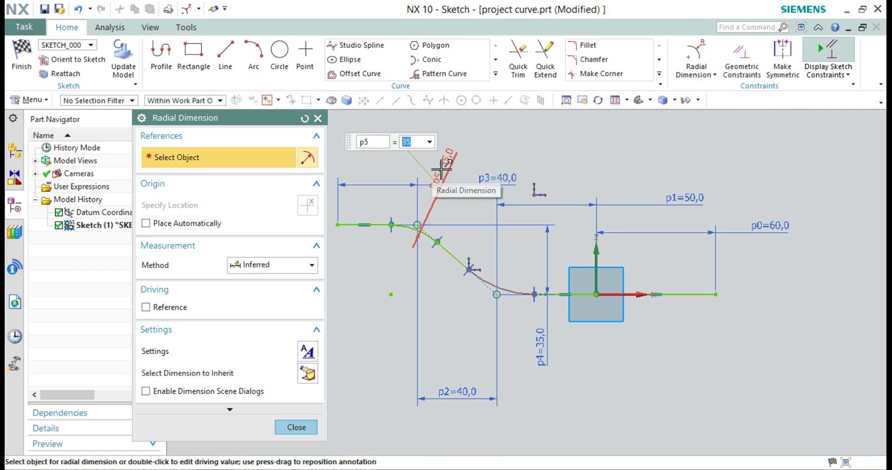
{"action": "key", "text": "Return"}
Step: Add a radial dimension of 35 mm to the lower fillet arc and finish the sketch
{"action": "left_click", "coordinate": [493, 287]}
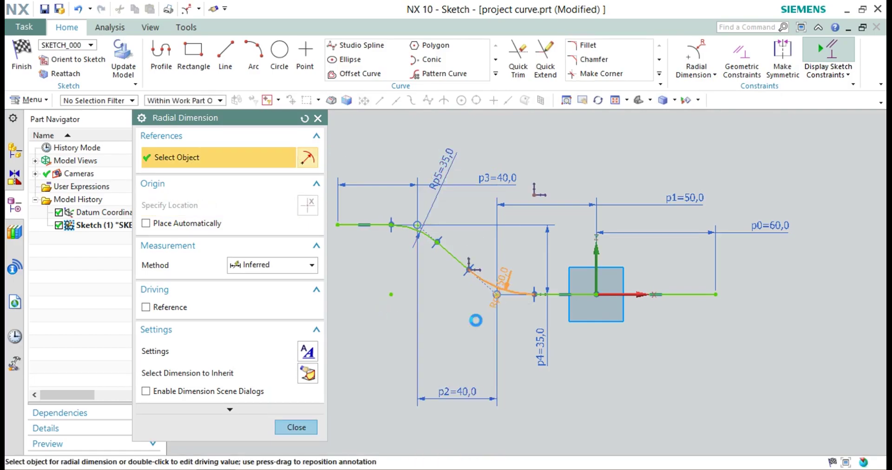
{"action": "left_click", "coordinate": [450, 344]}
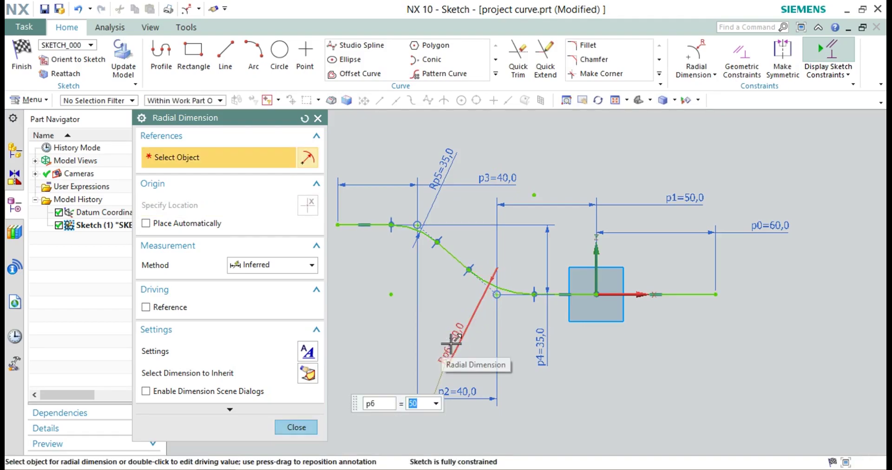
{"action": "key", "text": "Return"}
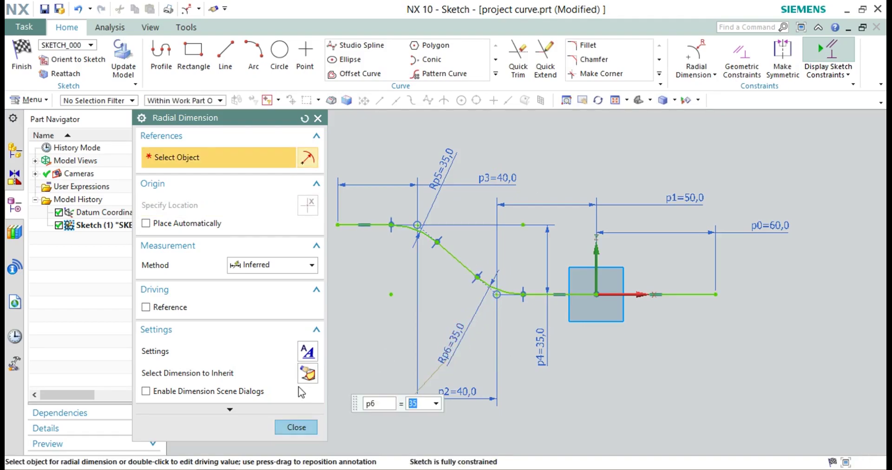
{"action": "left_click", "coordinate": [290, 428]}
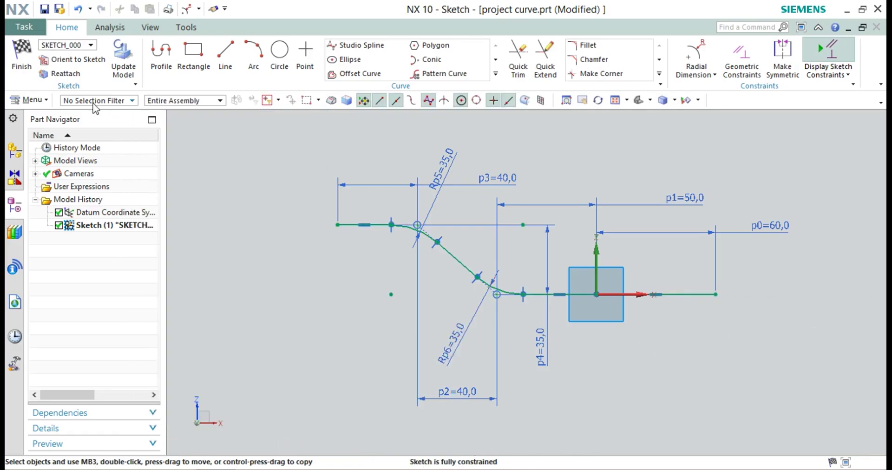
{"action": "left_click", "coordinate": [16, 59]}
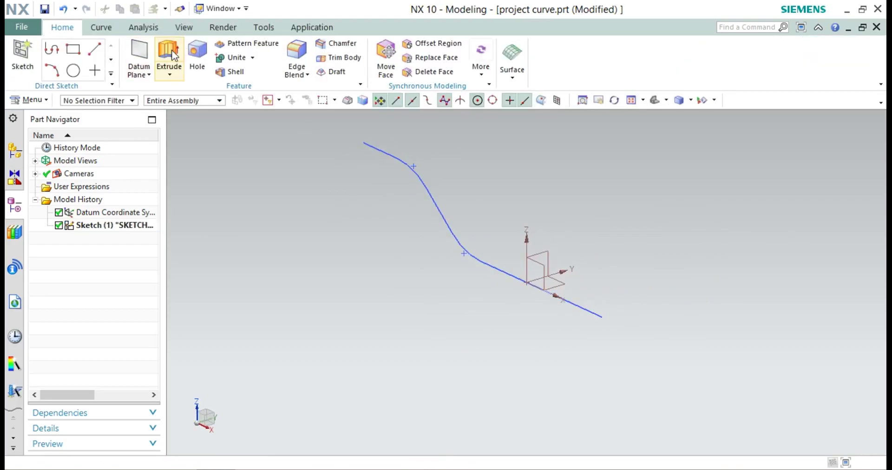
Step: Extrude the S-shaped sketch profile into a sheet with a symmetric value of 80 mm
{"action": "left_click", "coordinate": [168, 52]}
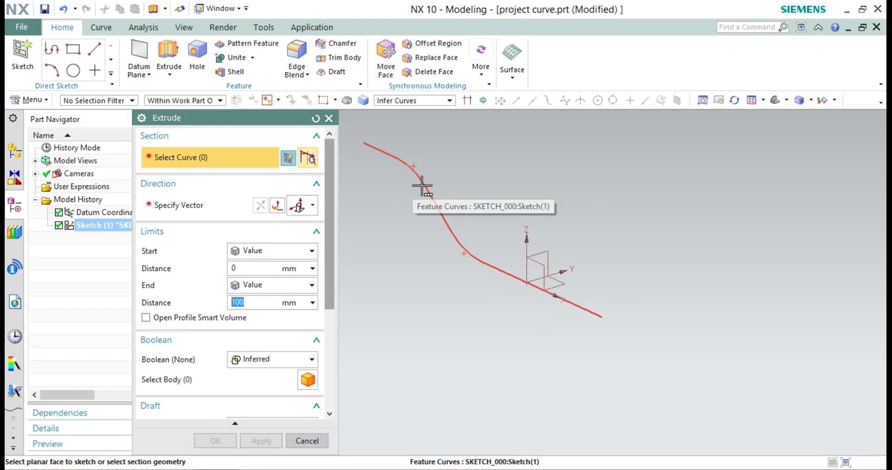
{"action": "left_click", "coordinate": [445, 101]}
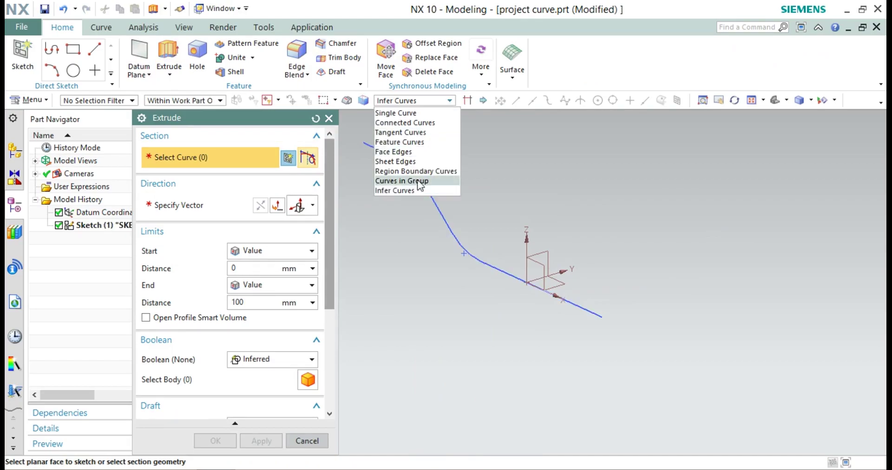
{"action": "left_click", "coordinate": [400, 189]}
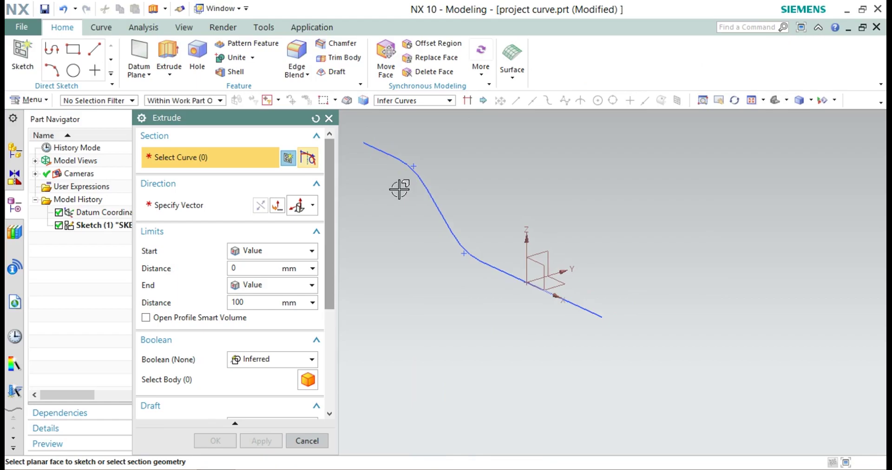
{"action": "left_click", "coordinate": [427, 192]}
{"action": "middle_click_drag", "start_coordinate": [540, 186], "coordinate": [393, 158]}
{"action": "left_click", "coordinate": [299, 252]}
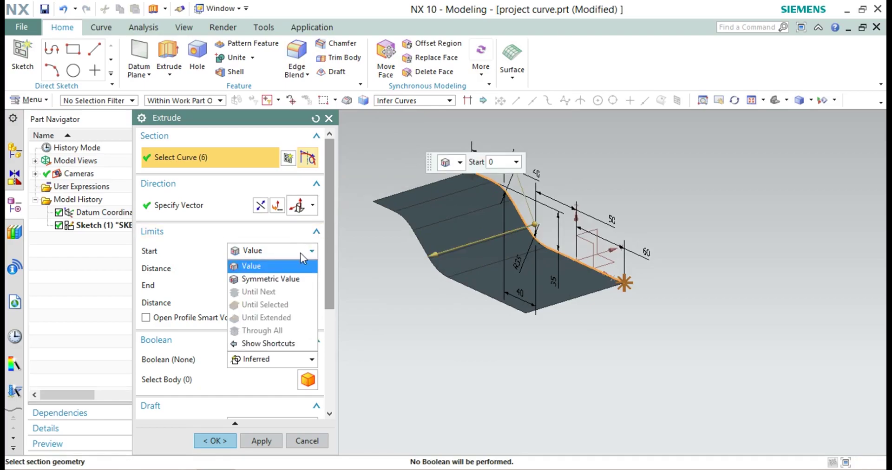
{"action": "left_click", "coordinate": [271, 280]}
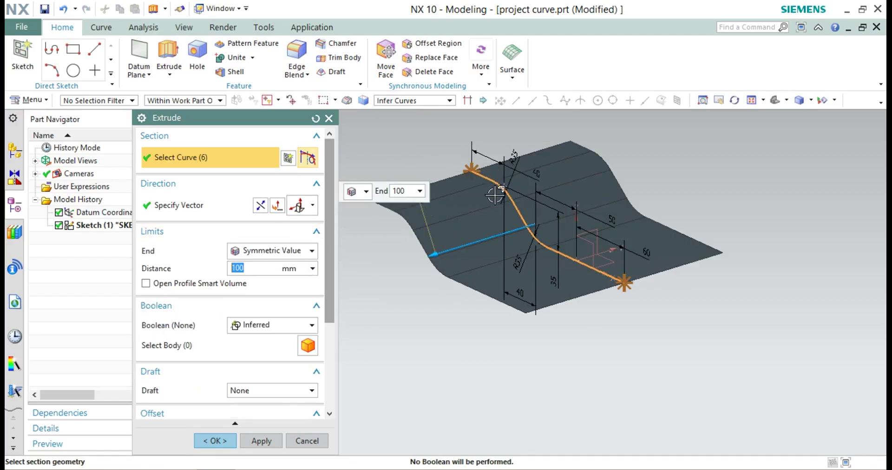
{"action": "middle_click_drag", "start_coordinate": [492, 195], "coordinate": [562, 204]}
{"action": "type", "text": "80"}
{"action": "key", "text": "Return"}
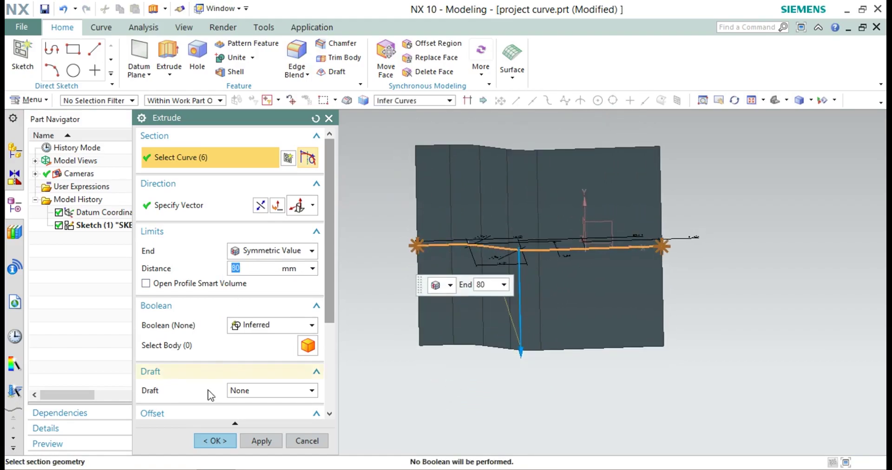
{"action": "left_click", "coordinate": [216, 442]}
Step: Hide the S-shaped profile sketch so only the extruded surface and datum coordinate system are shown
{"action": "mouse_move", "coordinate": [506, 243]}
{"action": "middle_mouse_down"}
{"action": "mouse_move", "coordinate": [511, 208]}
{"action": "mouse_move", "coordinate": [504, 230]}
{"action": "middle_mouse_up"}
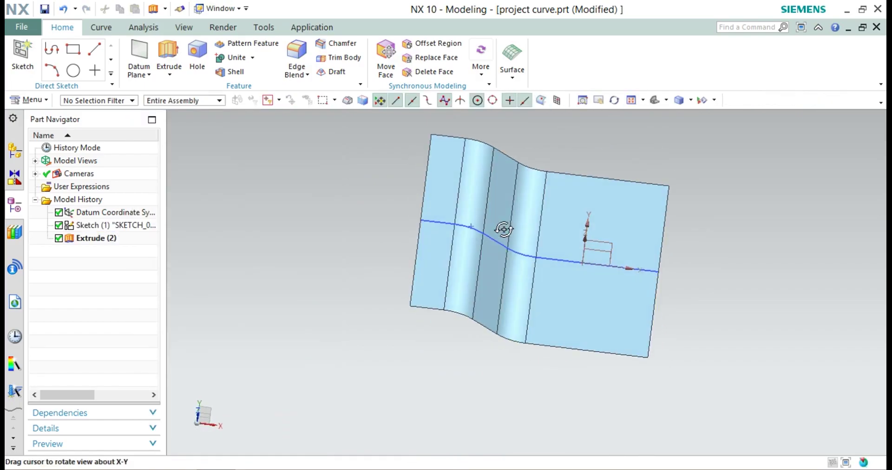
{"action": "right_click", "coordinate": [121, 228]}
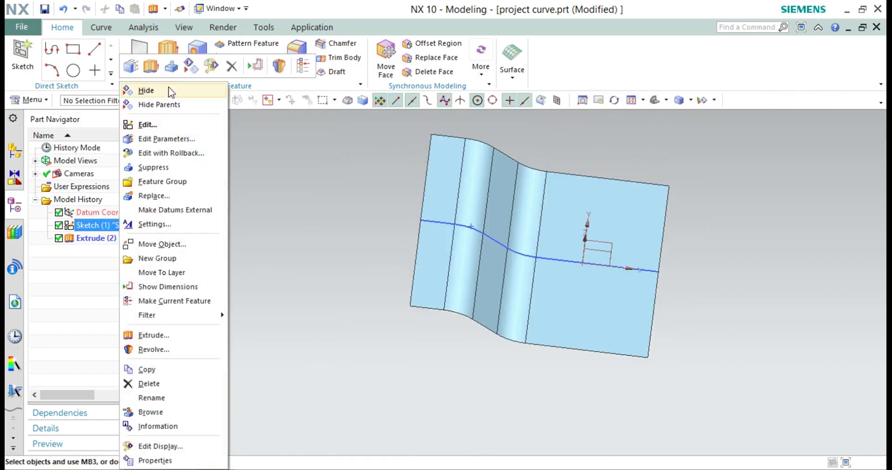
{"action": "left_click", "coordinate": [146, 91]}
Step: Define a datum plane offset 80 mm above the XY plane of the datum coordinate system
{"action": "middle_click_drag", "start_coordinate": [573, 201], "coordinate": [551, 186]}
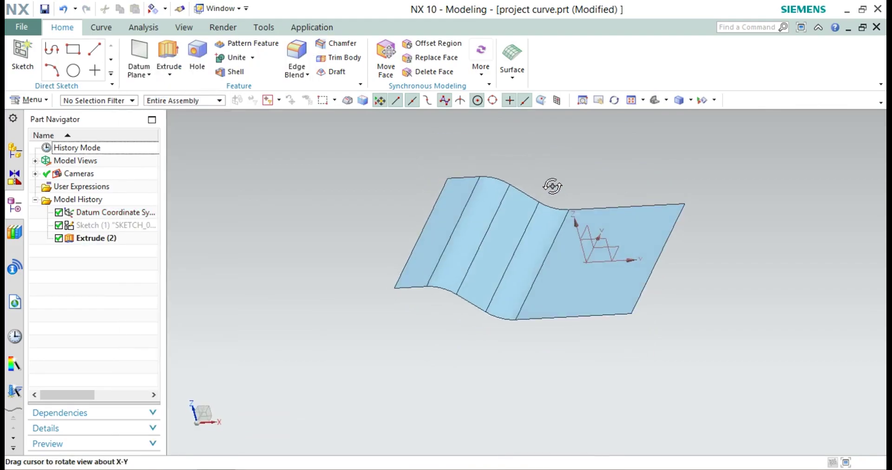
{"action": "left_click", "coordinate": [138, 56]}
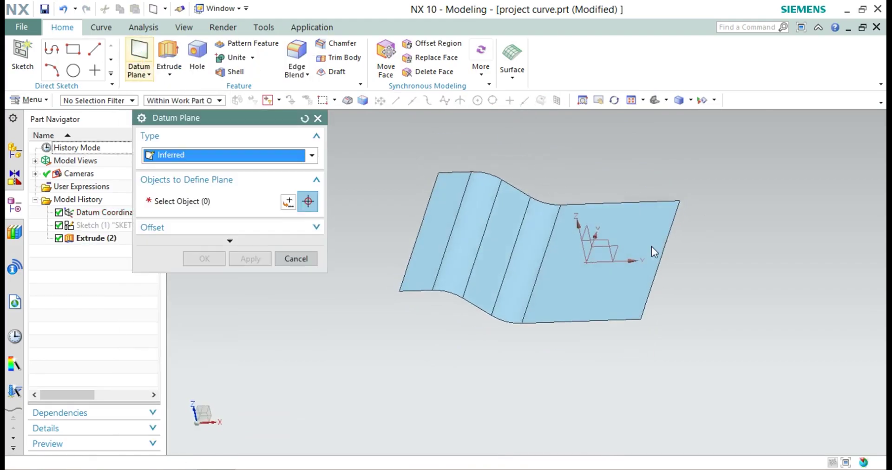
{"action": "left_click", "coordinate": [614, 250]}
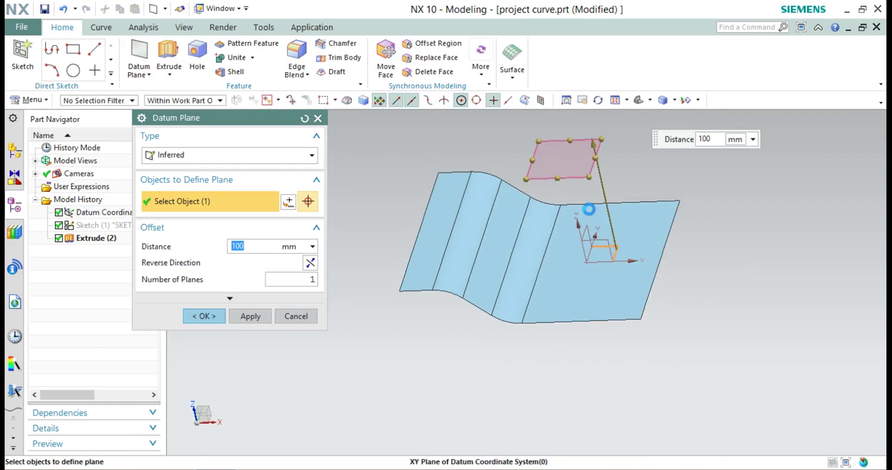
{"action": "mouse_move", "coordinate": [562, 262]}
{"action": "middle_mouse_down"}
{"action": "mouse_move", "coordinate": [575, 285]}
{"action": "mouse_move", "coordinate": [573, 247]}
{"action": "mouse_move", "coordinate": [573, 269]}
{"action": "middle_mouse_up"}
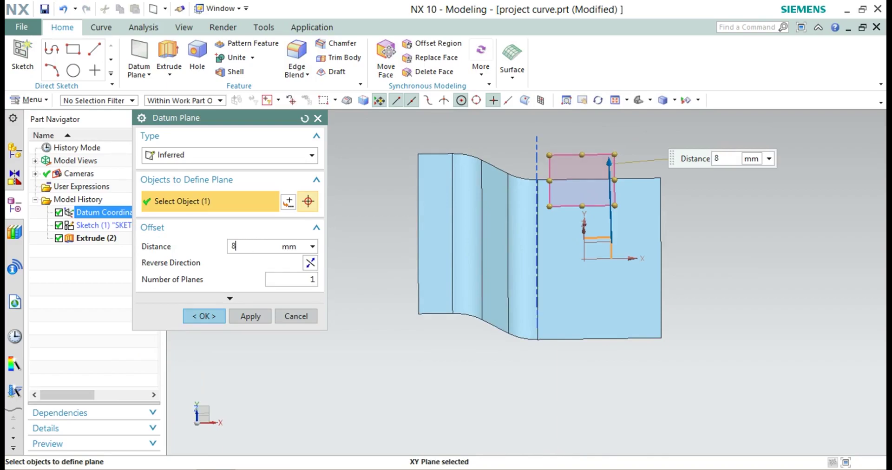
{"action": "type", "text": "0"}
{"action": "key", "text": "Return"}
{"action": "middle_click_drag", "start_coordinate": [557, 224], "coordinate": [552, 206]}
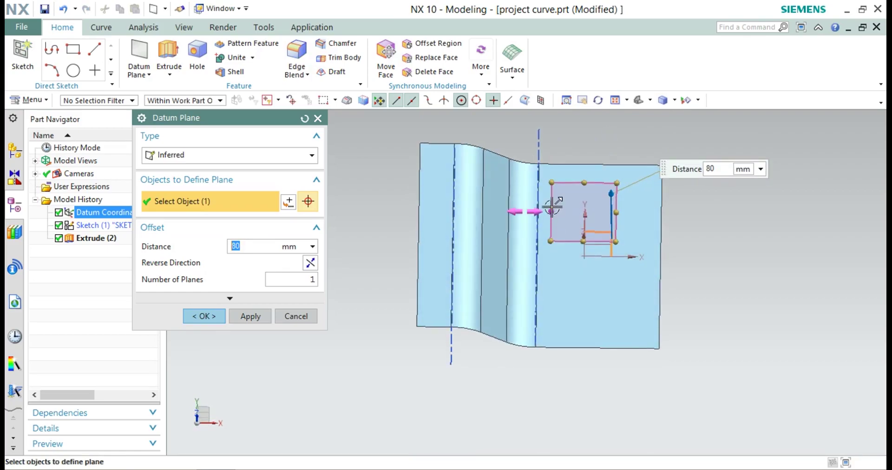
Step: Enlarge the datum plane to about 315 mm long, extending beyond the extruded surface on all sides, and create it
{"action": "left_click_drag", "start_coordinate": [552, 206], "coordinate": [364, 215]}
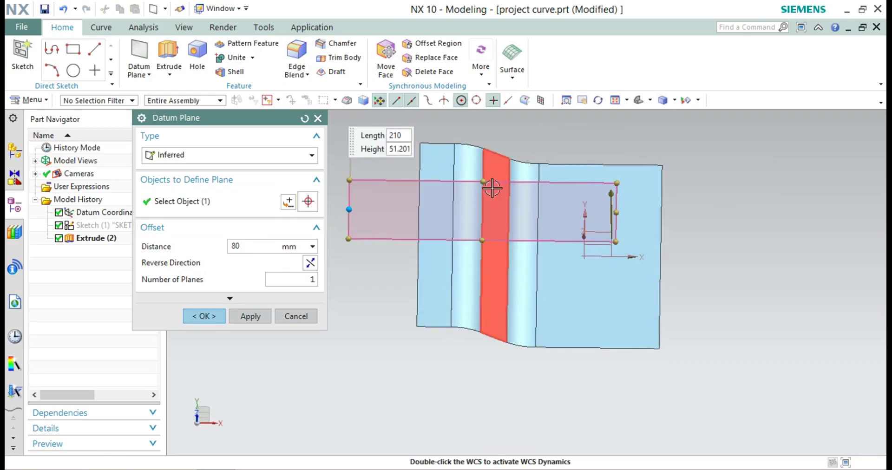
{"action": "left_click_drag", "start_coordinate": [482, 182], "coordinate": [484, 120]}
{"action": "left_click_drag", "start_coordinate": [486, 237], "coordinate": [482, 355]}
{"action": "left_click_drag", "start_coordinate": [614, 239], "coordinate": [748, 238]}
{"action": "middle_click_drag", "start_coordinate": [502, 230], "coordinate": [514, 248]}
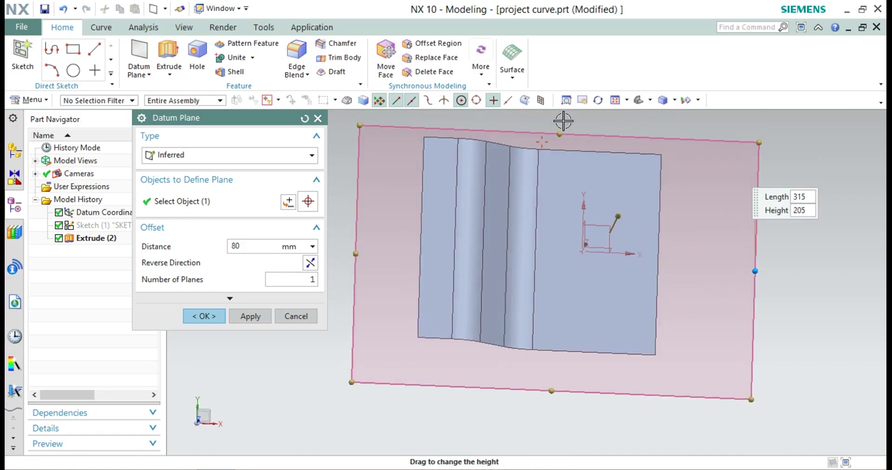
{"action": "left_click_drag", "start_coordinate": [561, 134], "coordinate": [567, 99]}
{"action": "left_click", "coordinate": [213, 315]}
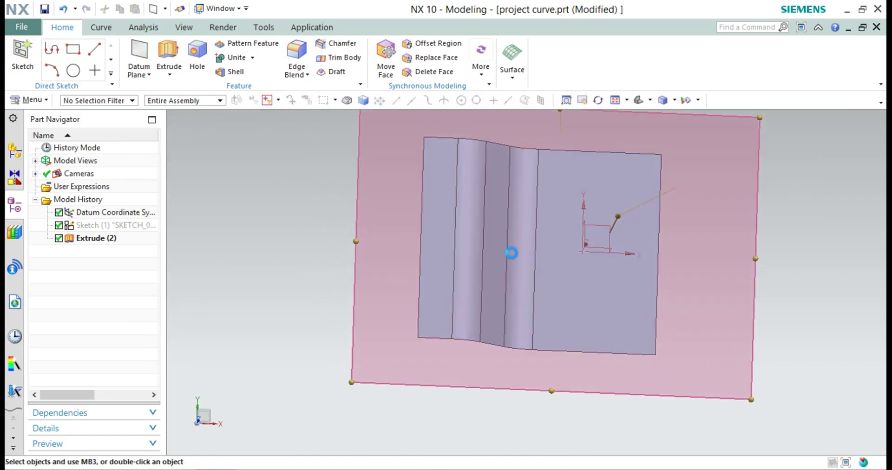
Step: Start a new sketch in the task environment on the offset datum plane above the surface
{"action": "middle_click_drag", "start_coordinate": [454, 280], "coordinate": [431, 239]}
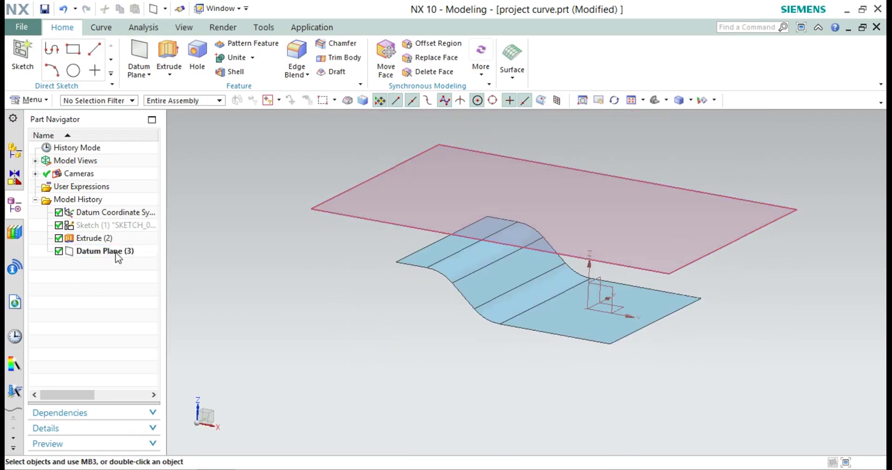
{"action": "left_click", "coordinate": [346, 217]}
{"action": "left_click", "coordinate": [247, 223]}
{"action": "left_click", "coordinate": [48, 100]}
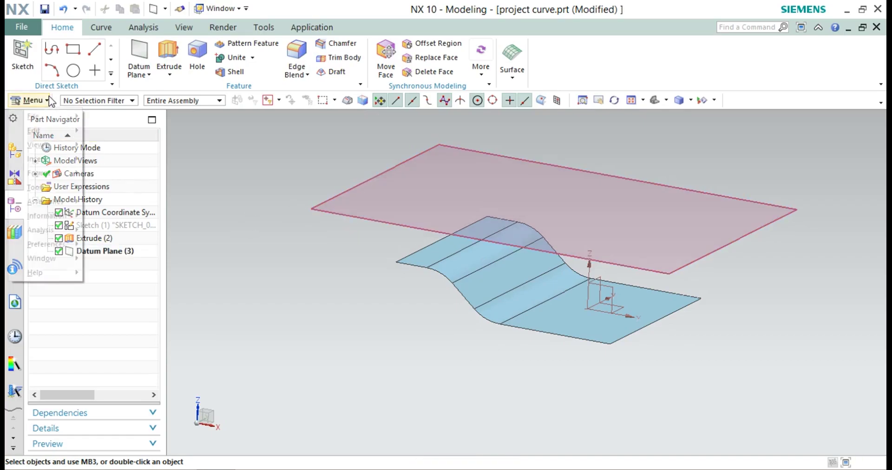
{"action": "mouse_move", "coordinate": [48, 162]}
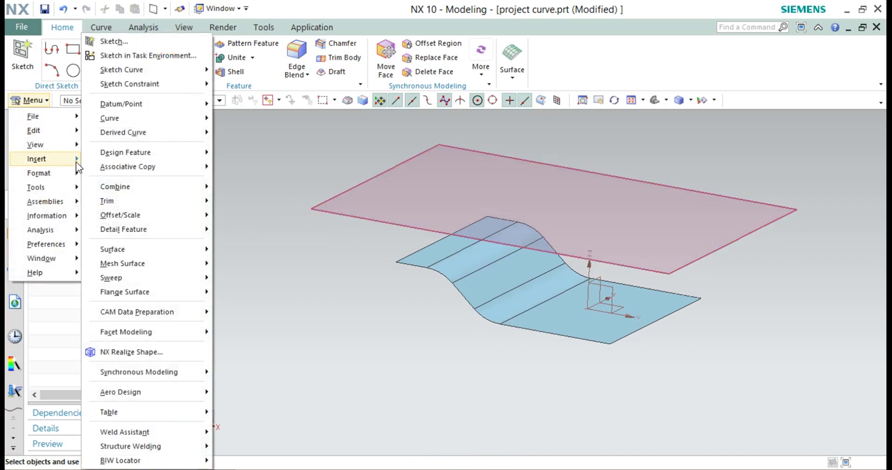
{"action": "left_click", "coordinate": [153, 54]}
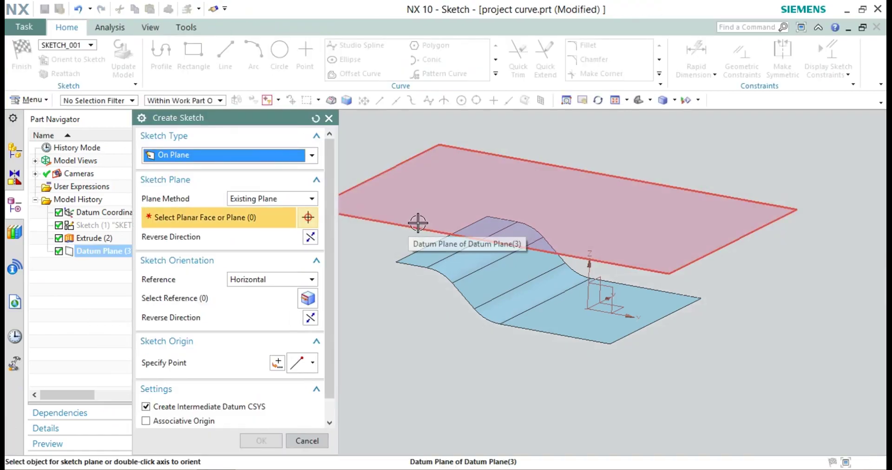
{"action": "left_click", "coordinate": [418, 223]}
{"action": "left_click", "coordinate": [264, 441]}
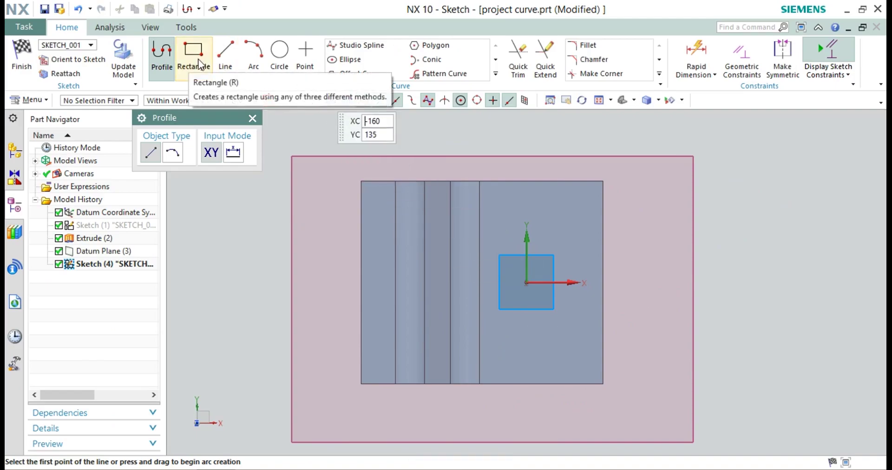
Step: Draw a from-center rectangle centred on the horizontal axis, about 180 mm wide and reaching about 61 mm above the axis
{"action": "left_click", "coordinate": [182, 51]}
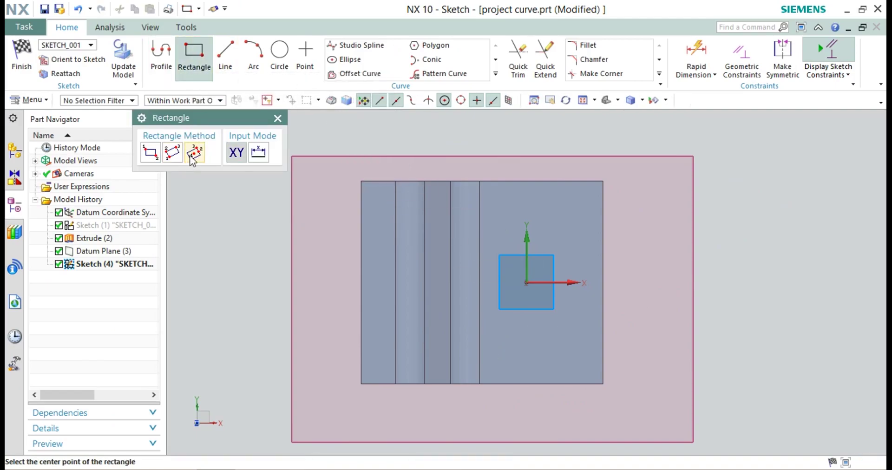
{"action": "left_click", "coordinate": [463, 281]}
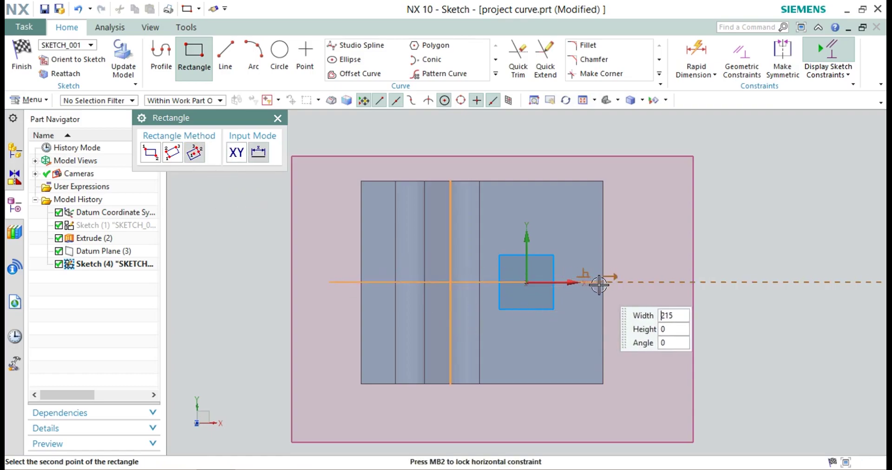
{"action": "left_click", "coordinate": [578, 274]}
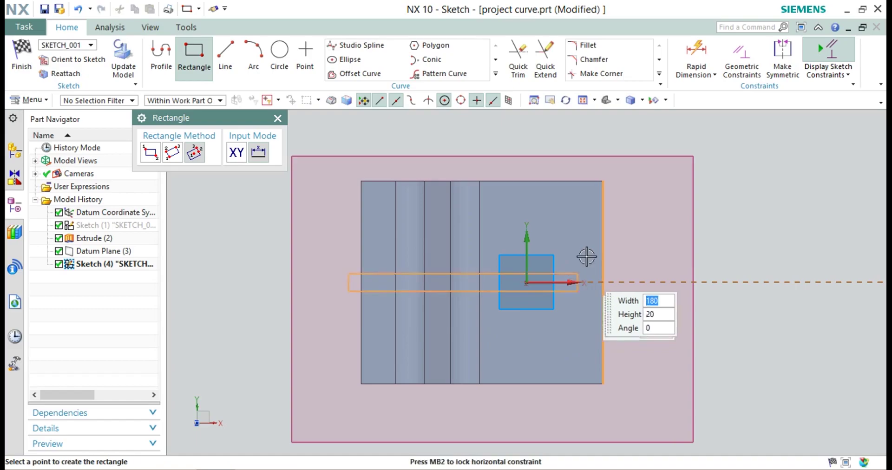
{"action": "left_click", "coordinate": [568, 206]}
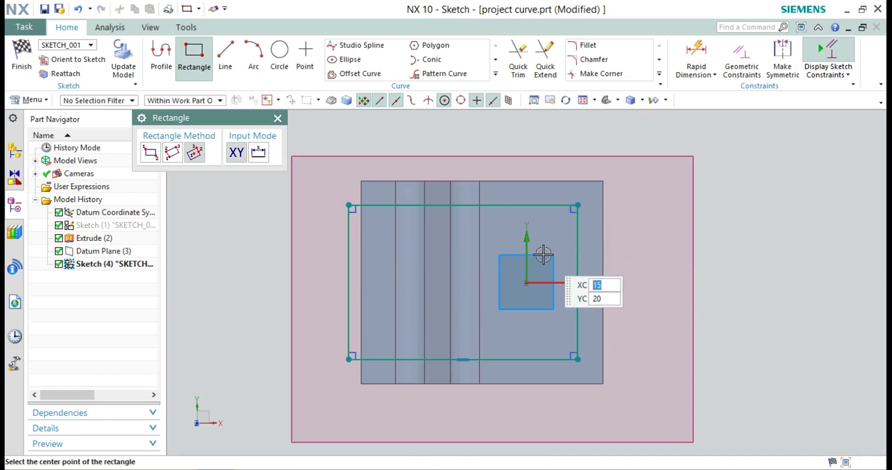
{"action": "key", "text": "Escape"}
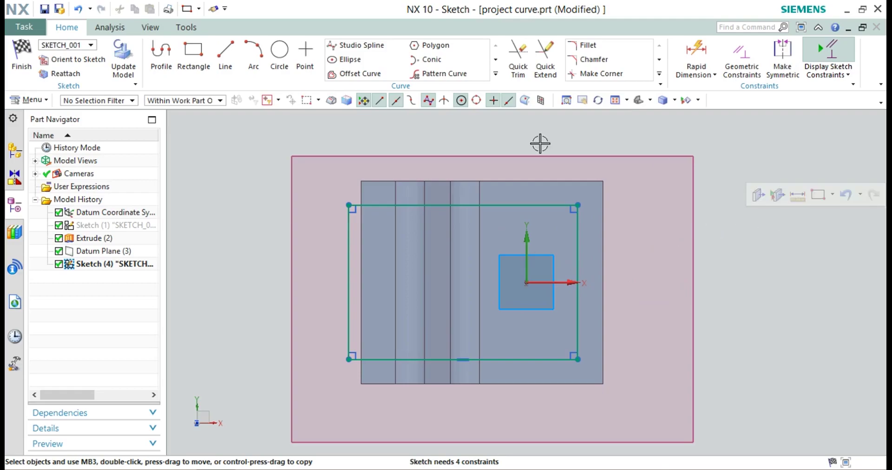
Step: Dimension the distance from the rectangle's upper edge to the sketch horizontal axis at 60 mm
{"action": "left_click", "coordinate": [697, 51]}
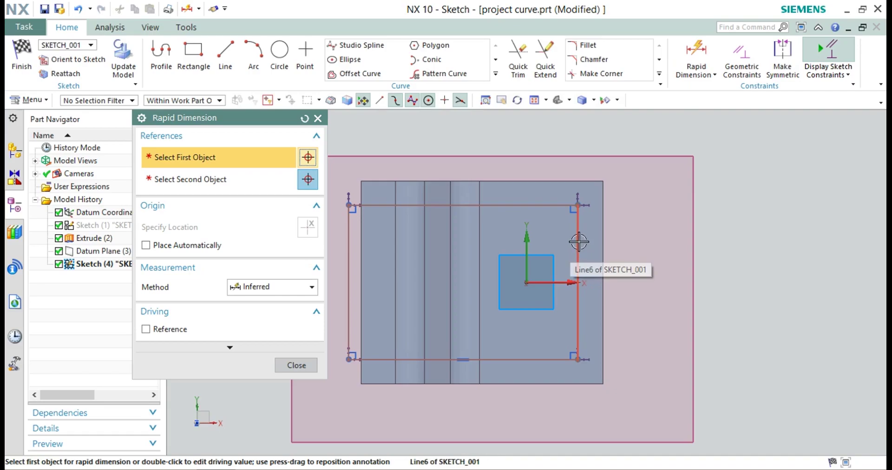
{"action": "left_click", "coordinate": [547, 205]}
{"action": "left_click", "coordinate": [570, 282]}
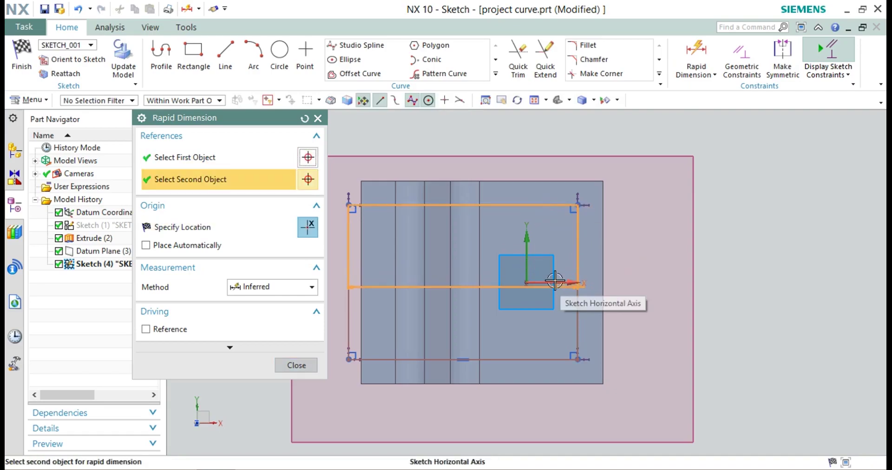
{"action": "left_click", "coordinate": [556, 281]}
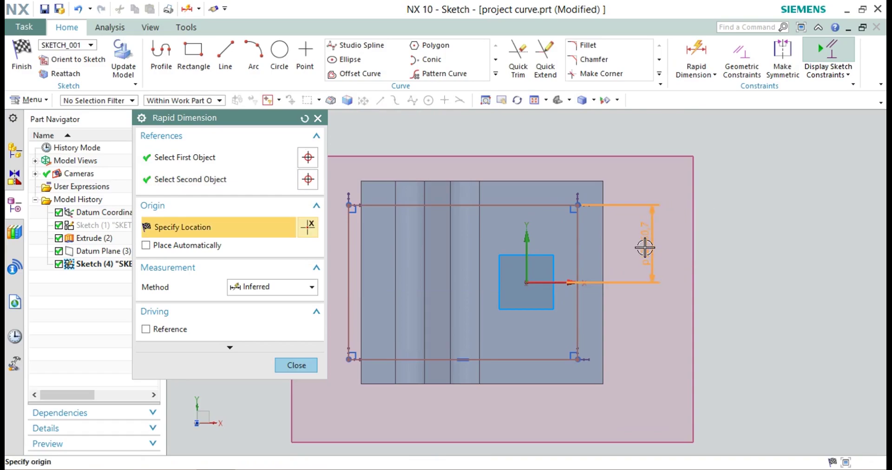
{"action": "left_click", "coordinate": [644, 248]}
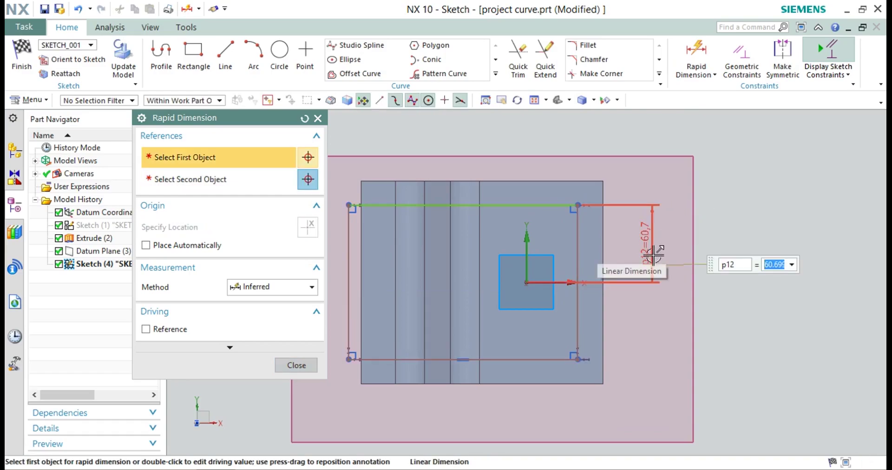
{"action": "type", "text": "60"}
{"action": "key", "text": "Return"}
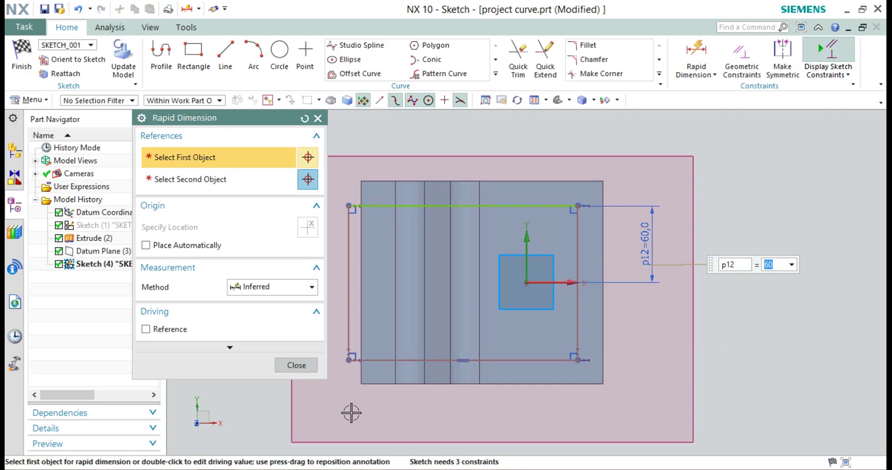
{"action": "left_click", "coordinate": [296, 365]}
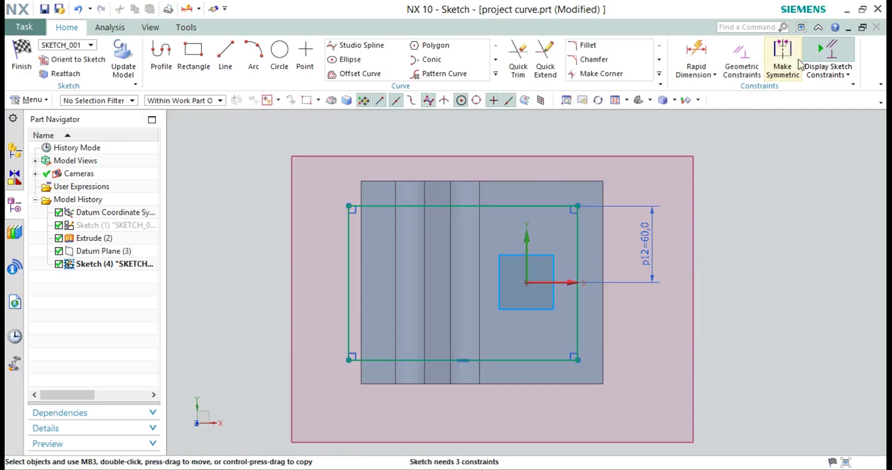
Step: Make the rectangle's upper and lower edges symmetric about the sketch horizontal axis
{"action": "left_click", "coordinate": [780, 64]}
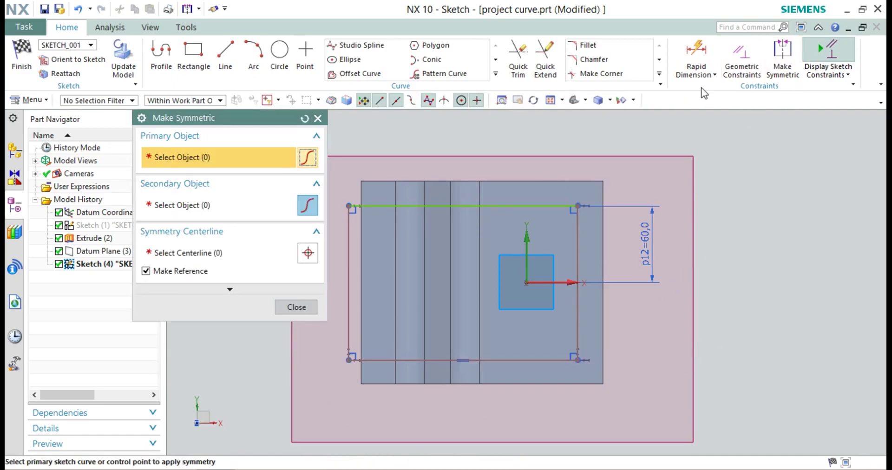
{"action": "left_click", "coordinate": [534, 212]}
{"action": "left_click", "coordinate": [544, 362]}
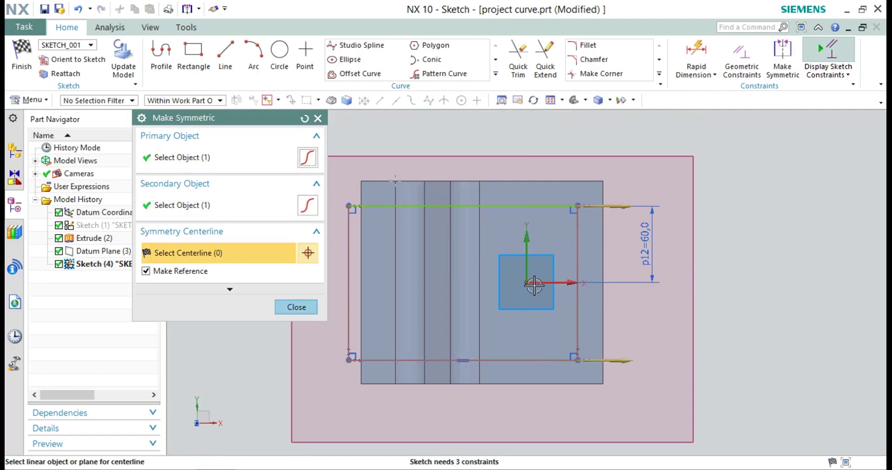
{"action": "left_click", "coordinate": [541, 283]}
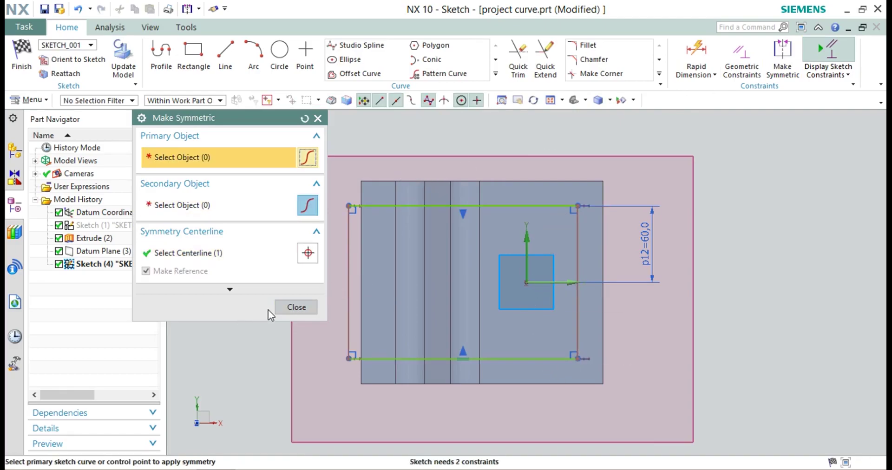
Step: Dimension the distance from the rectangle's right edge to the sketch vertical axis at 40 mm
{"action": "left_click", "coordinate": [293, 307]}
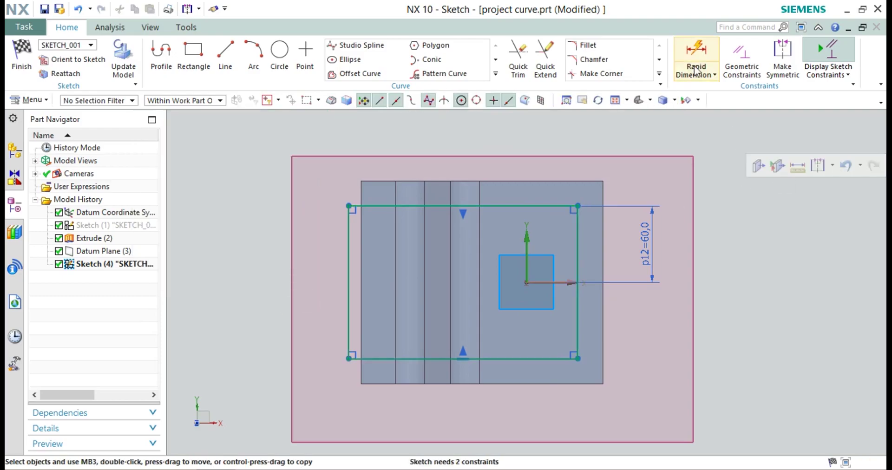
{"action": "left_click", "coordinate": [704, 44]}
{"action": "left_click", "coordinate": [579, 260]}
{"action": "left_click", "coordinate": [578, 255]}
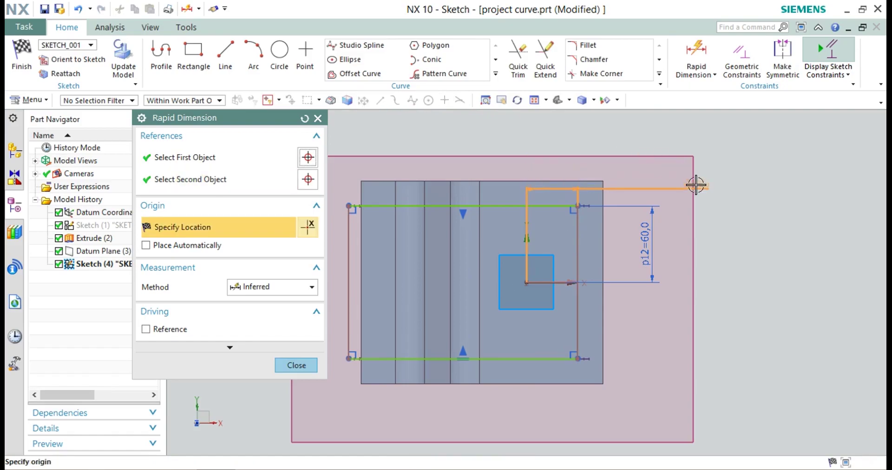
{"action": "left_click", "coordinate": [743, 167]}
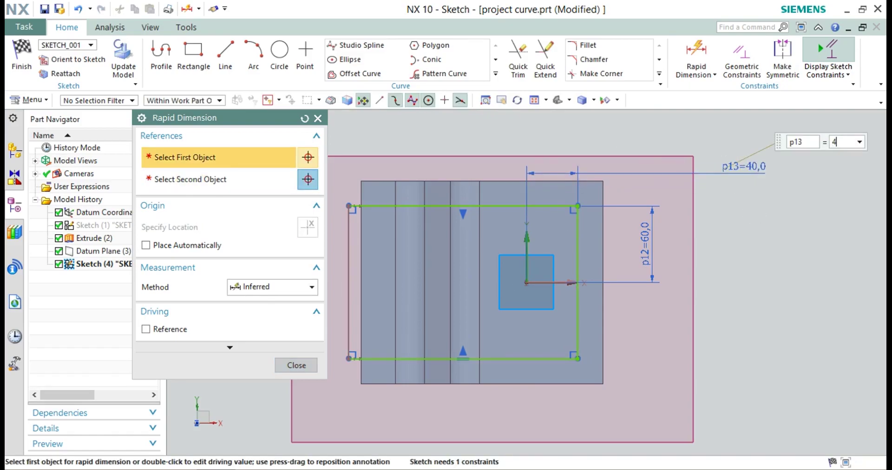
{"action": "left_click", "coordinate": [297, 365]}
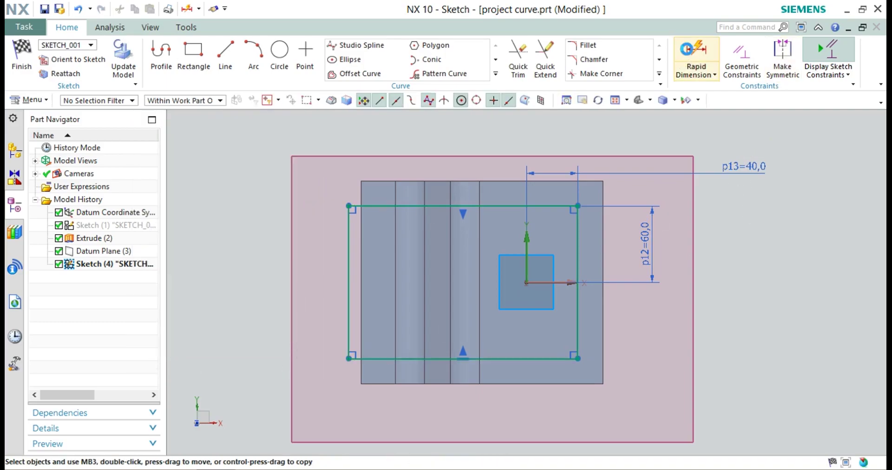
Step: Dimension the distance from the rectangle's left edge to the sketch vertical axis and set it to 110 mm
{"action": "left_click", "coordinate": [696, 56]}
{"action": "left_click", "coordinate": [348, 260]}
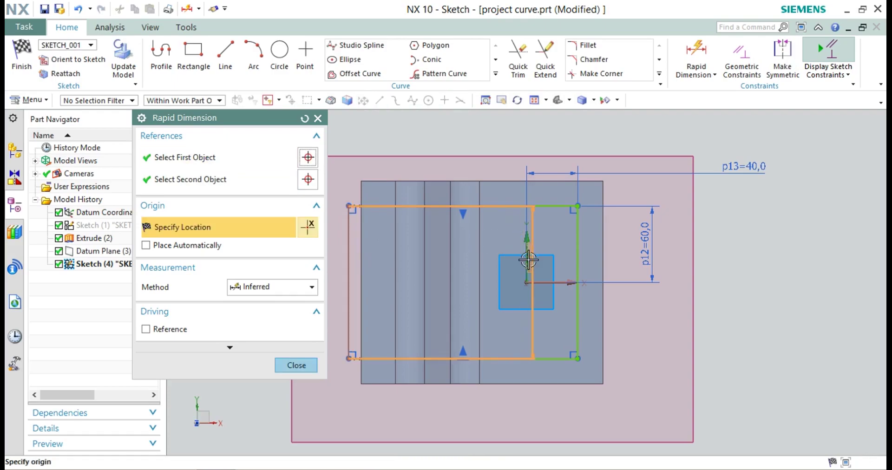
{"action": "left_click", "coordinate": [527, 244]}
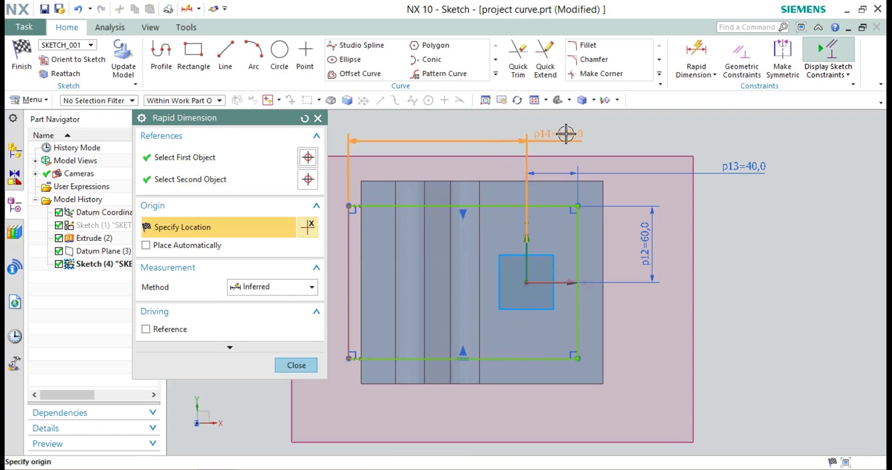
{"action": "left_click", "coordinate": [566, 134]}
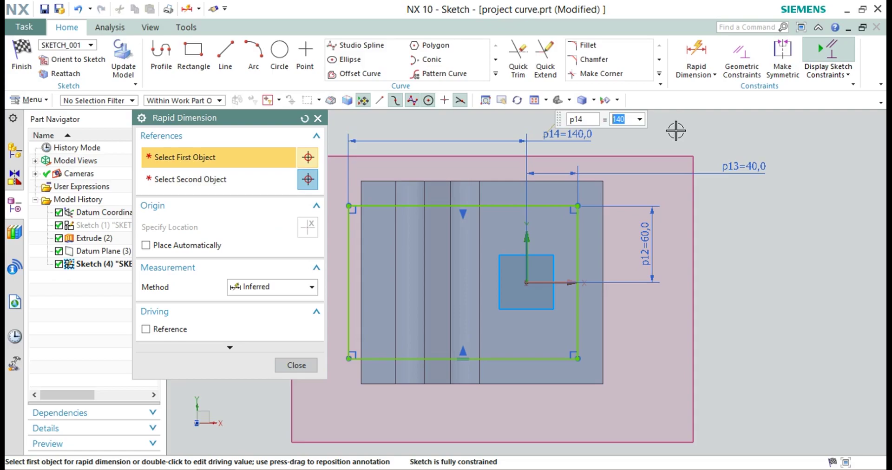
{"action": "type", "text": "100"}
{"action": "key", "text": "Return"}
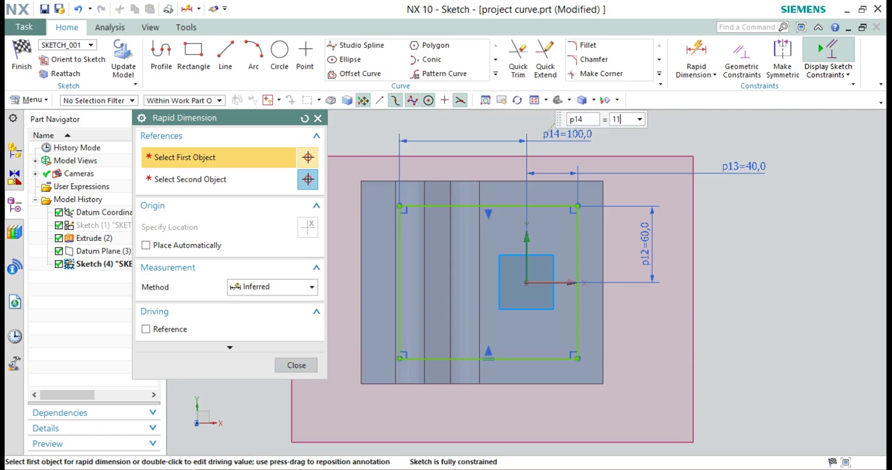
{"action": "type", "text": "110"}
{"action": "key", "text": "Return"}
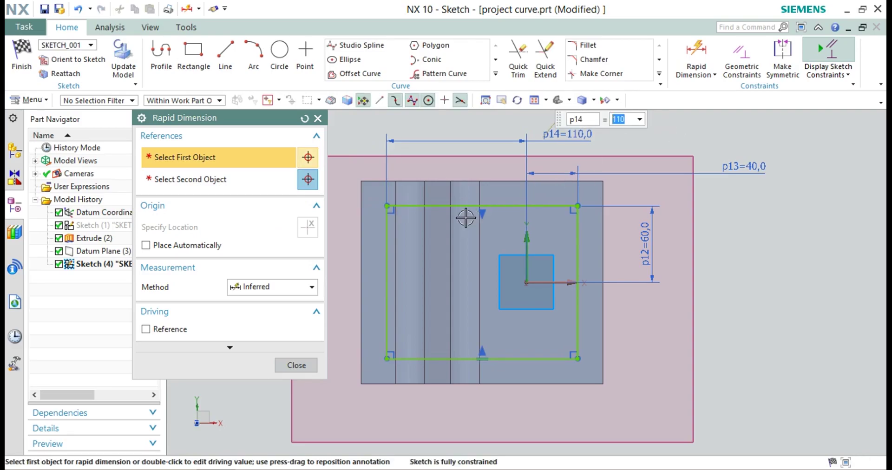
{"action": "left_click", "coordinate": [296, 365]}
{"action": "right_click", "coordinate": [835, 245]}
Step: Fillet the rectangle's two right corners freehand, about 29 mm radius at the upper corner and somewhat larger at the lower one
{"action": "left_click", "coordinate": [588, 45]}
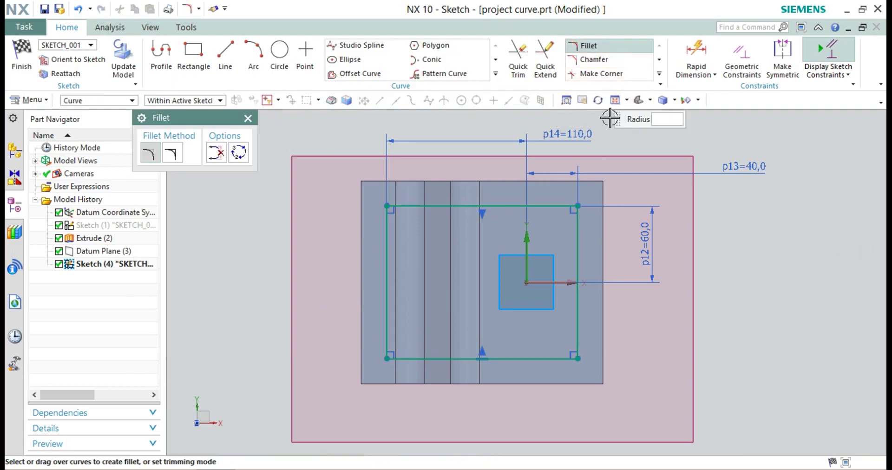
{"action": "left_click", "coordinate": [576, 223]}
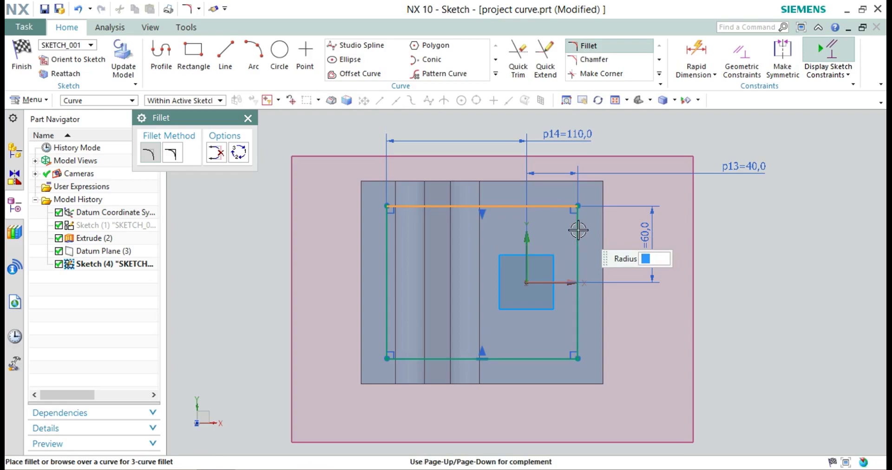
{"action": "left_click", "coordinate": [590, 211]}
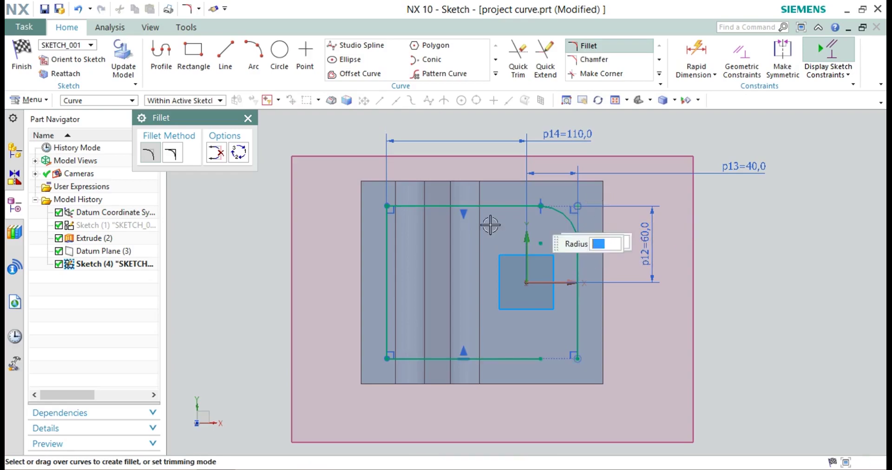
{"action": "left_click", "coordinate": [582, 335]}
{"action": "left_click", "coordinate": [532, 358]}
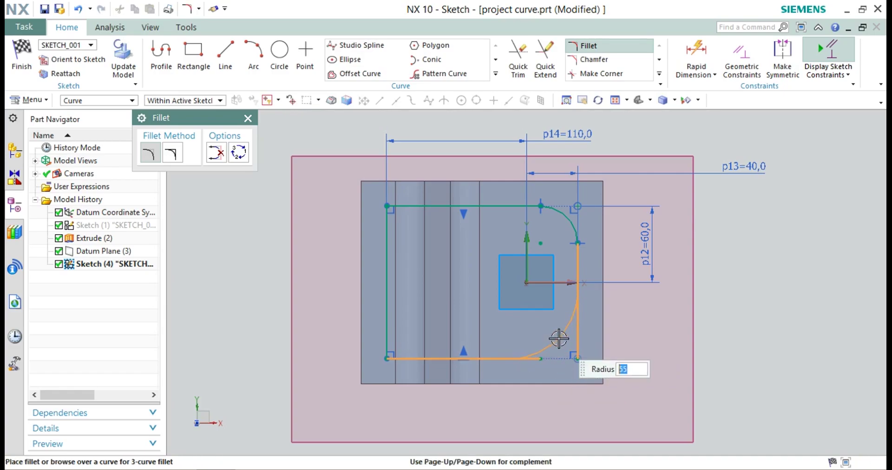
{"action": "left_click", "coordinate": [549, 327]}
Step: Fillet the rectangle's two left corners freehand, about 27 mm radius at the lower corner and about 45 mm at the upper one
{"action": "left_click", "coordinate": [385, 323]}
{"action": "left_click", "coordinate": [406, 358]}
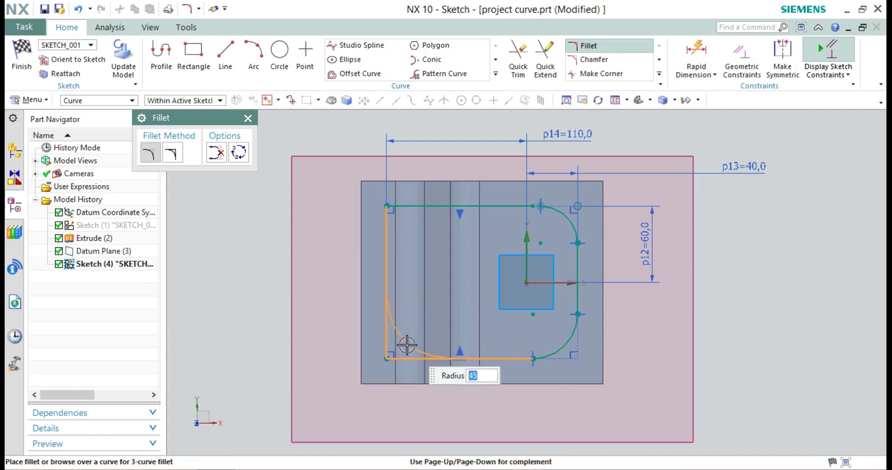
{"action": "left_click", "coordinate": [401, 351]}
{"action": "left_click", "coordinate": [438, 206]}
{"action": "left_click", "coordinate": [388, 236]}
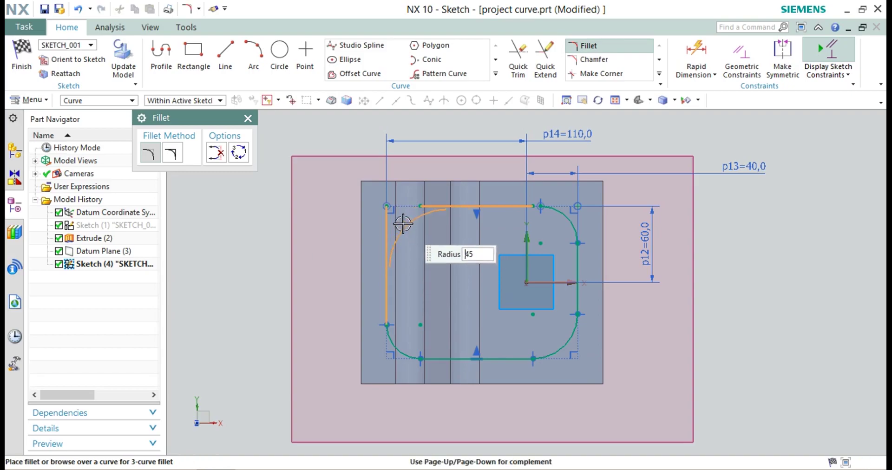
{"action": "left_click", "coordinate": [398, 226]}
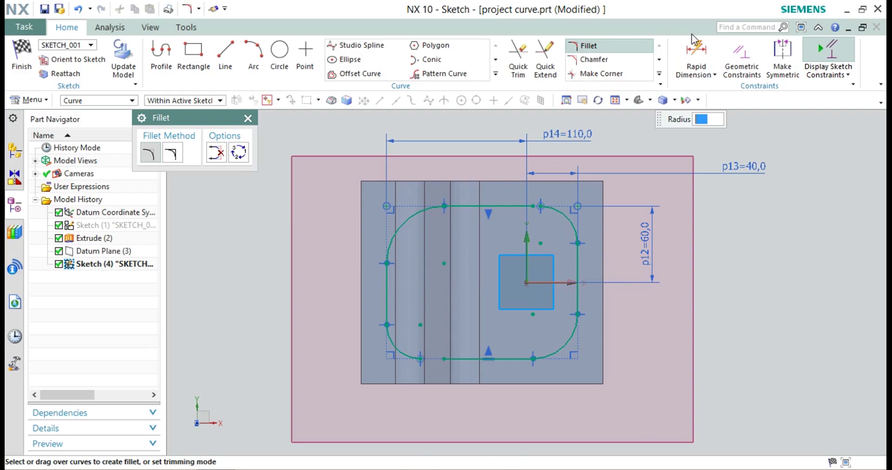
Step: Add radial dimensions to the upper-right and lower-right corner fillets and set both radii to 25 mm
{"action": "left_click", "coordinate": [714, 76]}
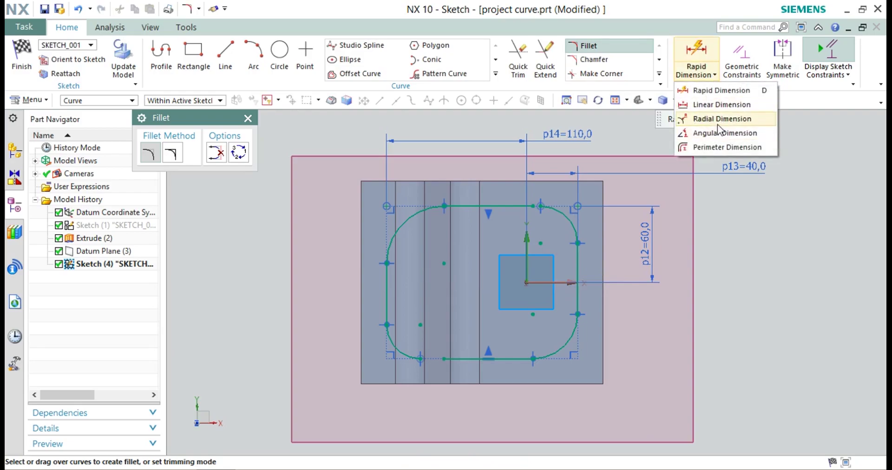
{"action": "left_click", "coordinate": [723, 118]}
{"action": "left_click", "coordinate": [563, 226]}
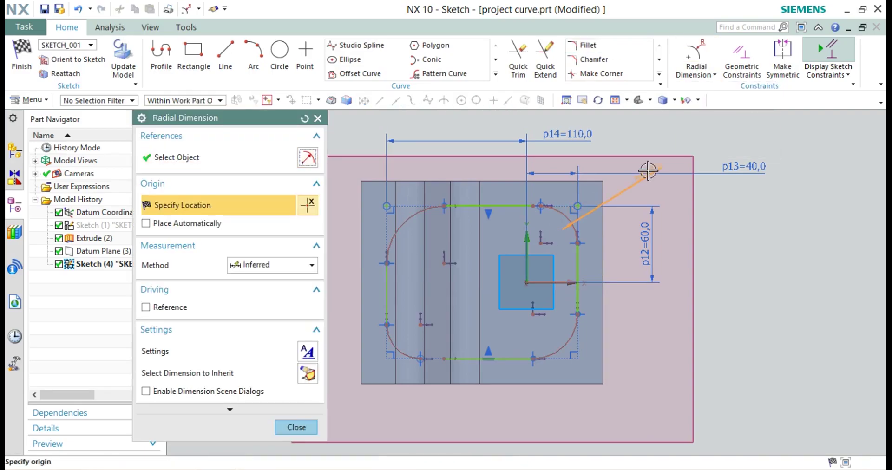
{"action": "left_click", "coordinate": [644, 180]}
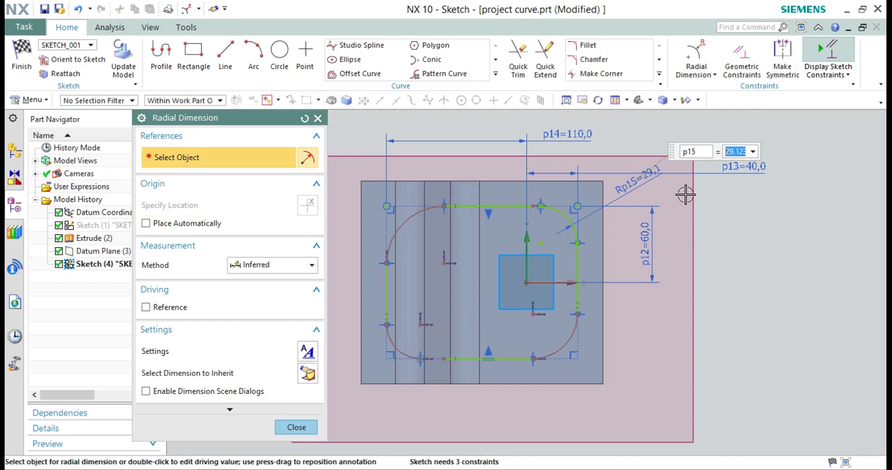
{"action": "key", "text": "Return"}
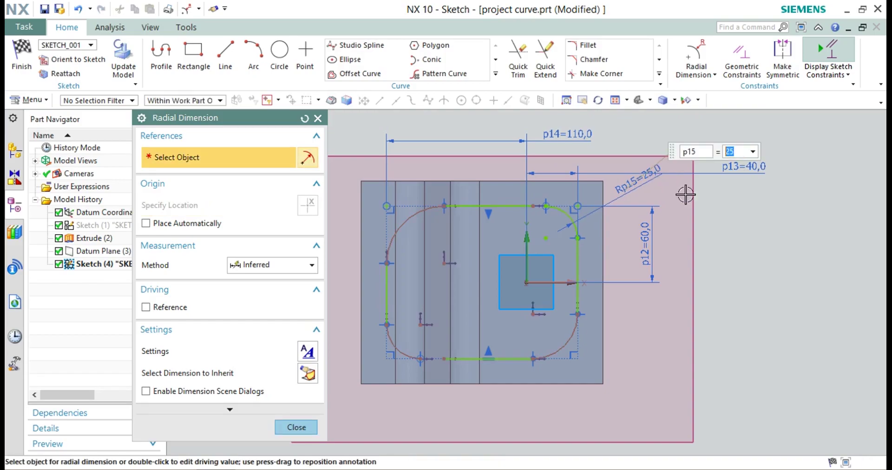
{"action": "left_click", "coordinate": [561, 344]}
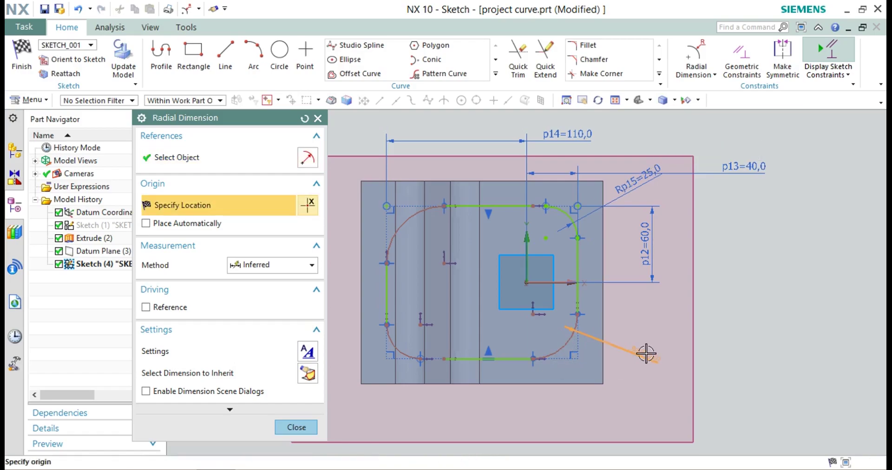
{"action": "left_click", "coordinate": [645, 353]}
{"action": "type", "text": "25"}
{"action": "key", "text": "Return"}
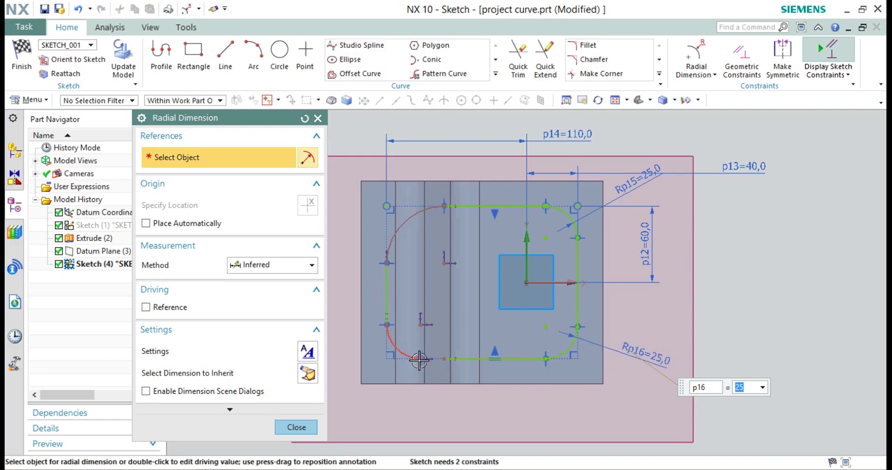
Step: Add radial dimensions to the lower-left and upper-left corner fillets and set both radii to 25 mm
{"action": "left_click", "coordinate": [391, 348]}
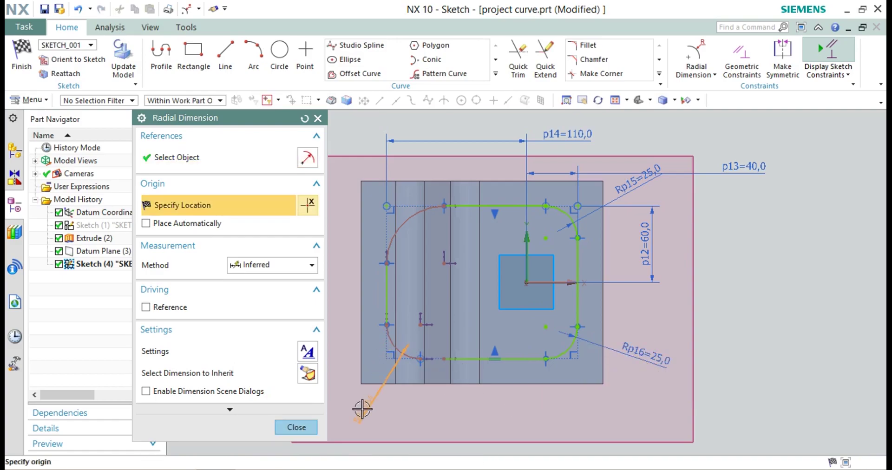
{"action": "left_click", "coordinate": [362, 409]}
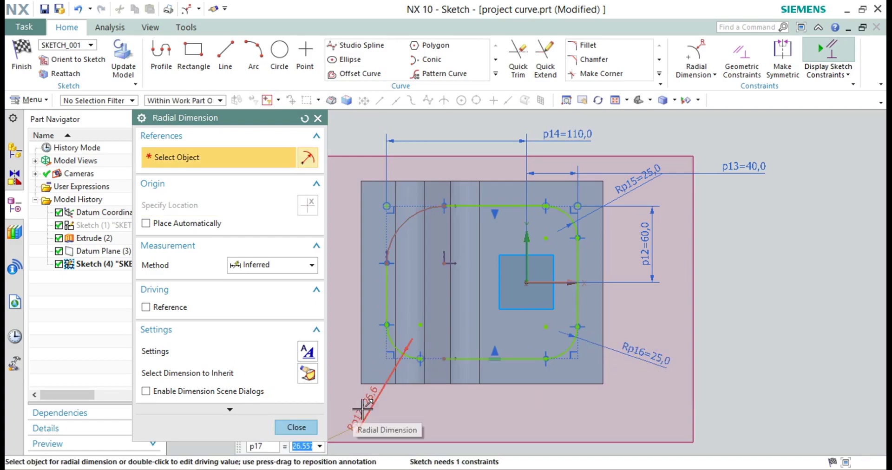
{"action": "type", "text": "25"}
{"action": "key", "text": "Return"}
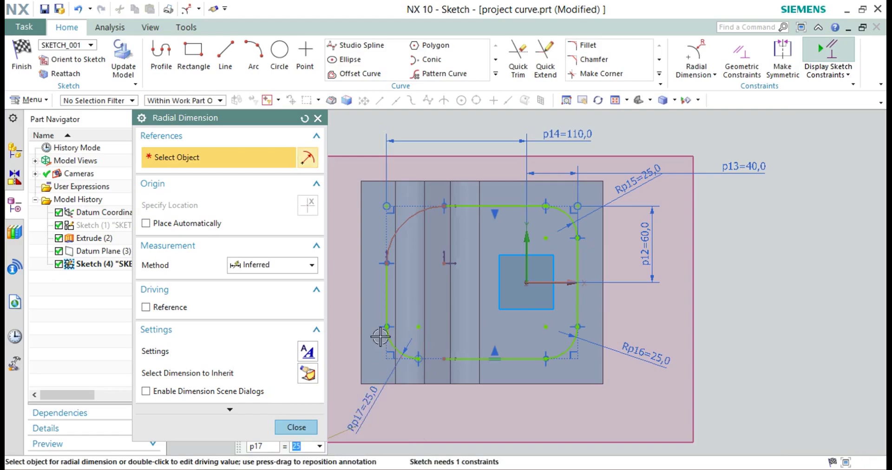
{"action": "left_click", "coordinate": [407, 220]}
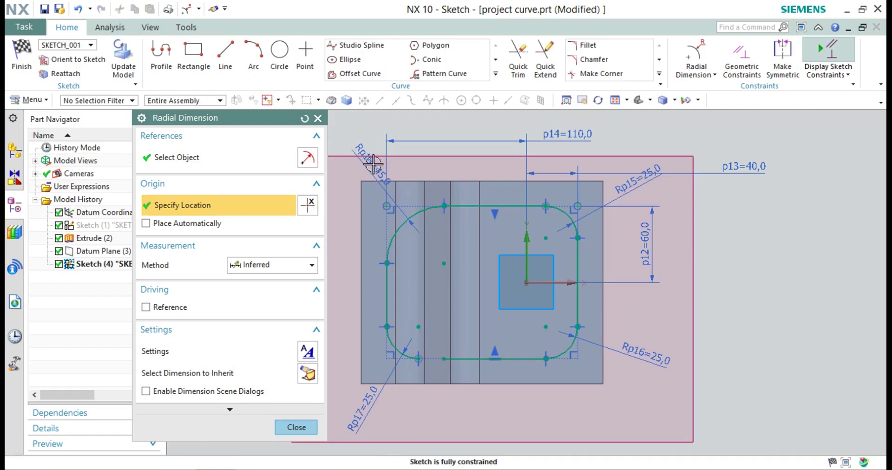
{"action": "left_click", "coordinate": [365, 164]}
{"action": "type", "text": "25"}
{"action": "key", "text": "Return"}
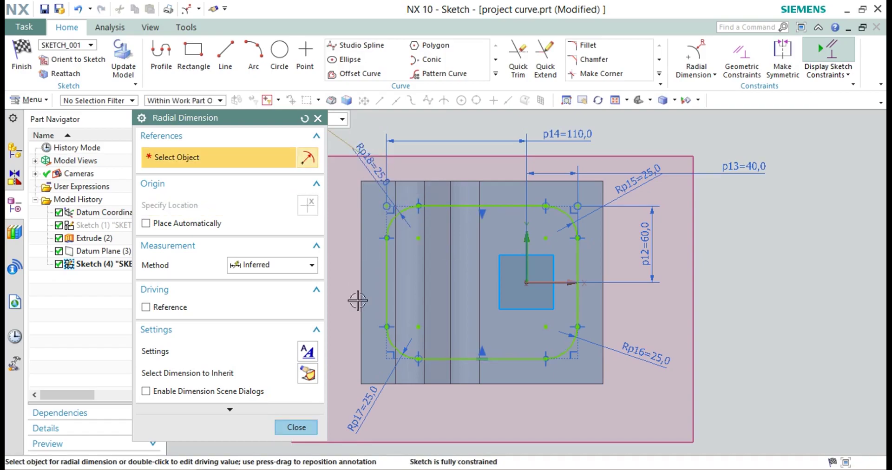
{"action": "left_click", "coordinate": [296, 427]}
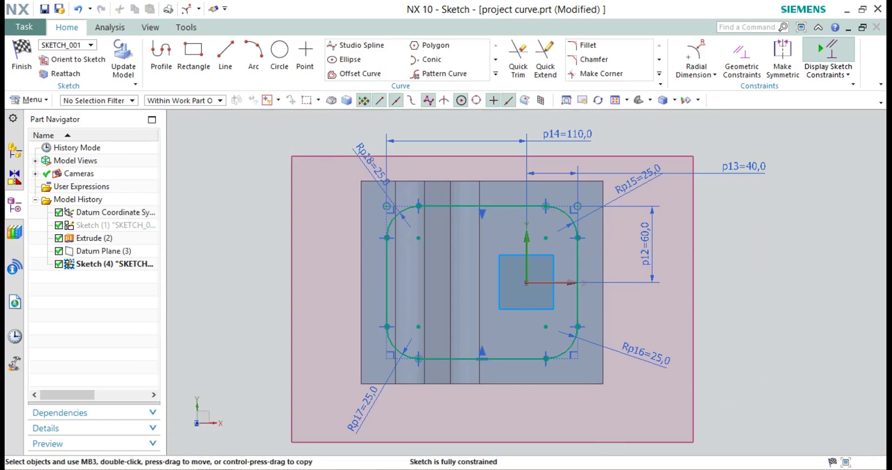
Step: Finish the rounded rectangle sketch and return to the 3D model
{"action": "left_click", "coordinate": [17, 69]}
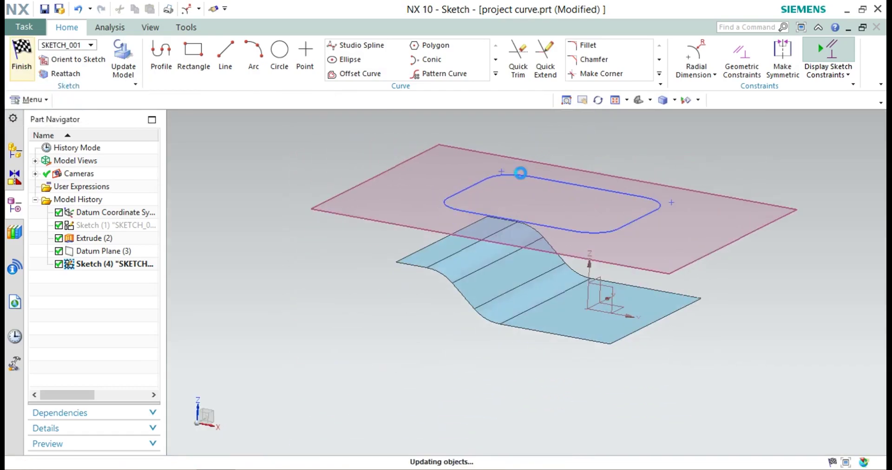
{"action": "scroll", "coordinate": [598, 163], "scroll_direction": "down", "scroll_amount": 3}
{"action": "scroll", "coordinate": [617, 160], "scroll_direction": "up", "scroll_amount": 2}
{"action": "scroll", "coordinate": [555, 195], "scroll_direction": "up", "scroll_amount": 2}
{"action": "mouse_move", "coordinate": [555, 195]}
{"action": "middle_mouse_down"}
{"action": "mouse_move", "coordinate": [555, 169]}
{"action": "mouse_move", "coordinate": [556, 193]}
{"action": "middle_mouse_up"}
{"action": "scroll", "coordinate": [288, 152], "scroll_direction": "up", "scroll_amount": 1}
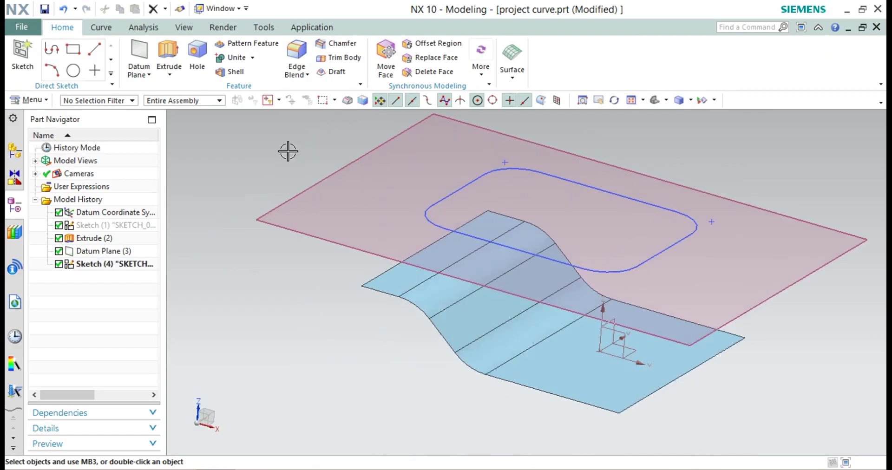
Step: Bring up the curve commands for projecting the sketched profile onto the surface
{"action": "left_click", "coordinate": [106, 27]}
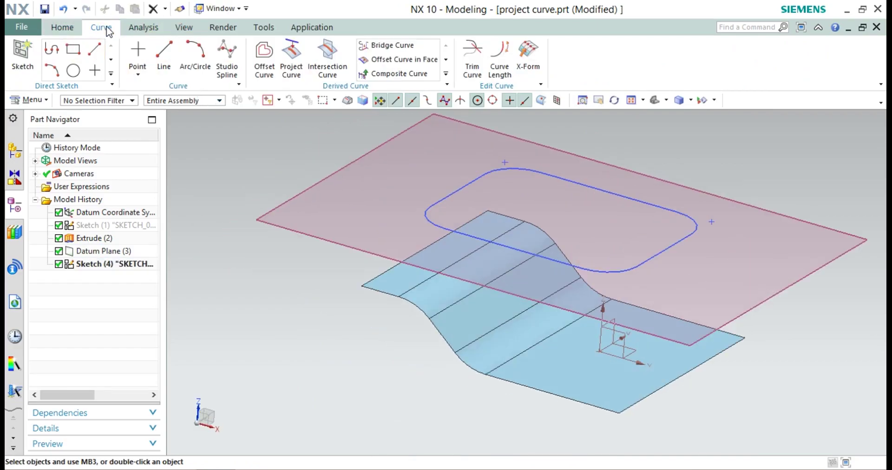